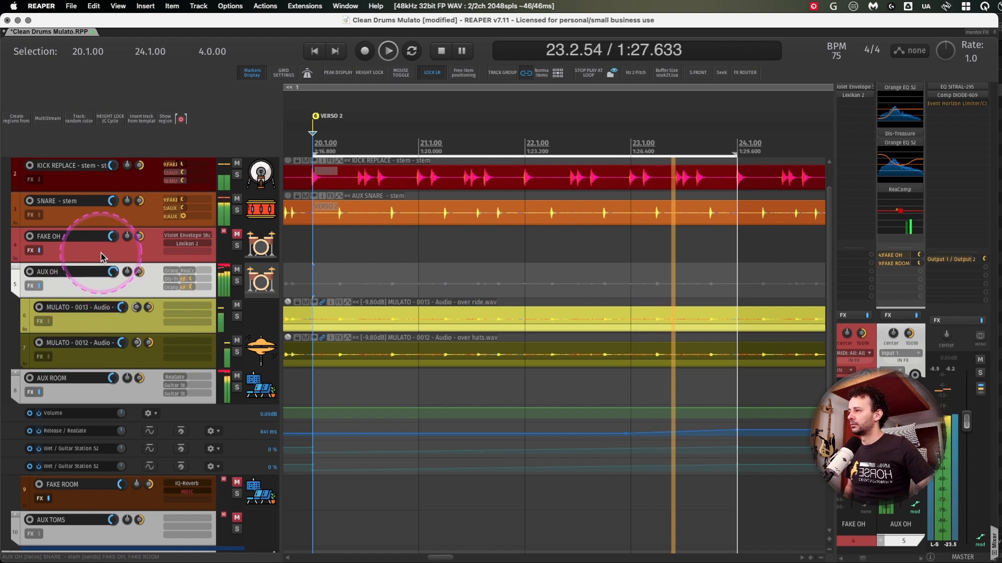
# - Stop playback, solo the AUX OH track and audition the overheads from the VERSO 2 marker
pyautogui.click(73, 249)
pyautogui.click(104, 218)
pyautogui.press('space')
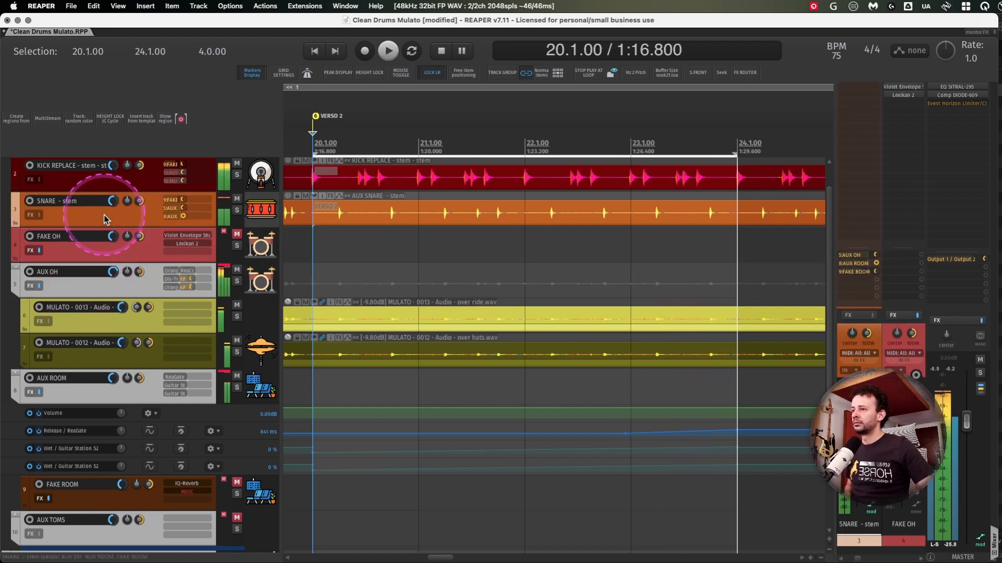
pyautogui.moveTo(662, 560)
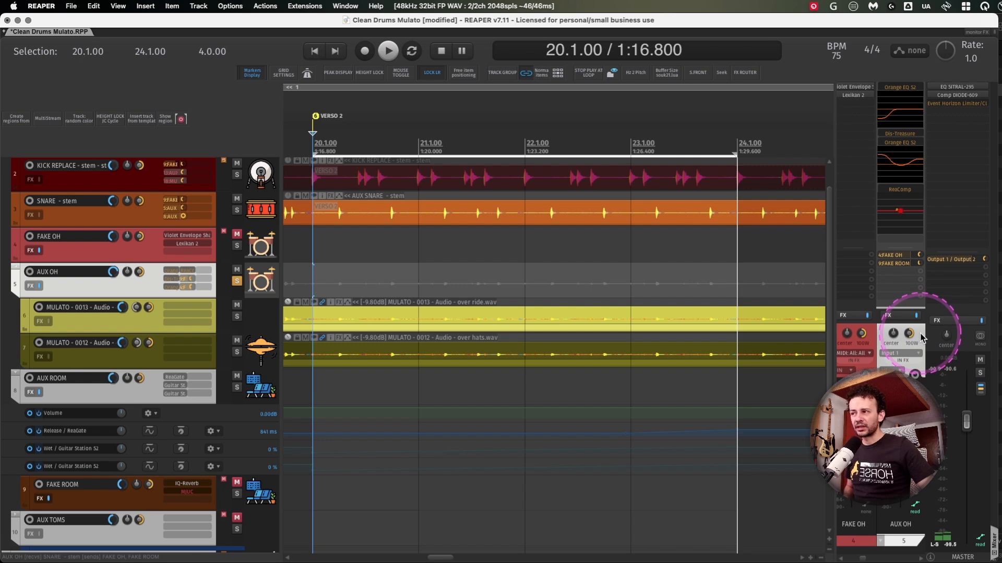
pyautogui.press('space')
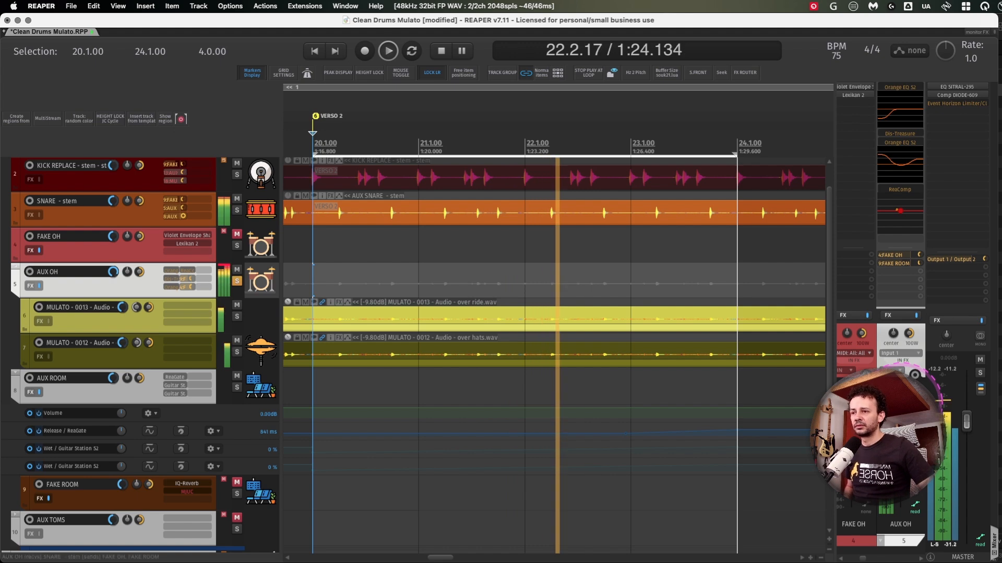
pyautogui.press('space')
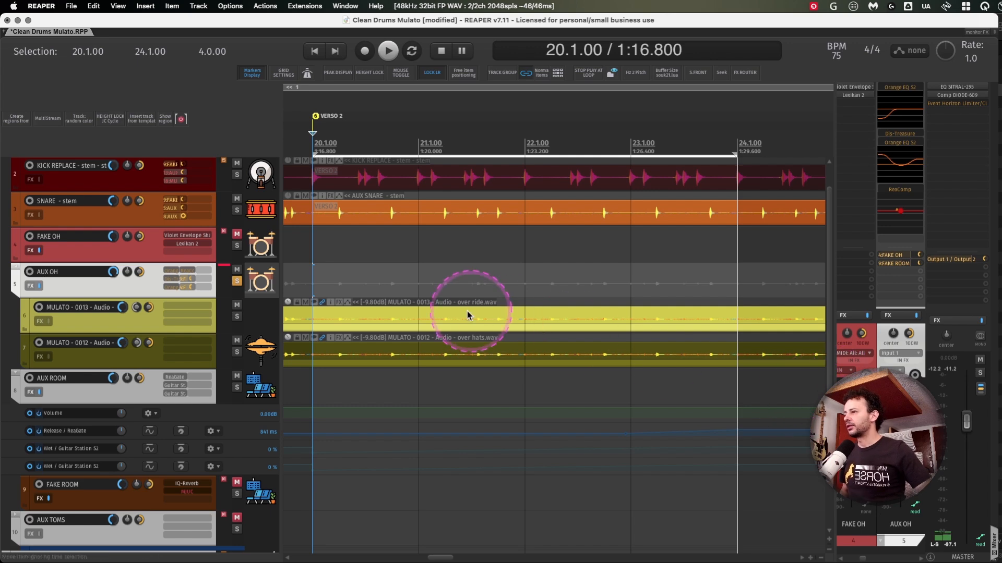
# - Enable and open Dis-Treasure on the AUX OH track, and audition the soloed overheads through it
pyautogui.click(902, 134)
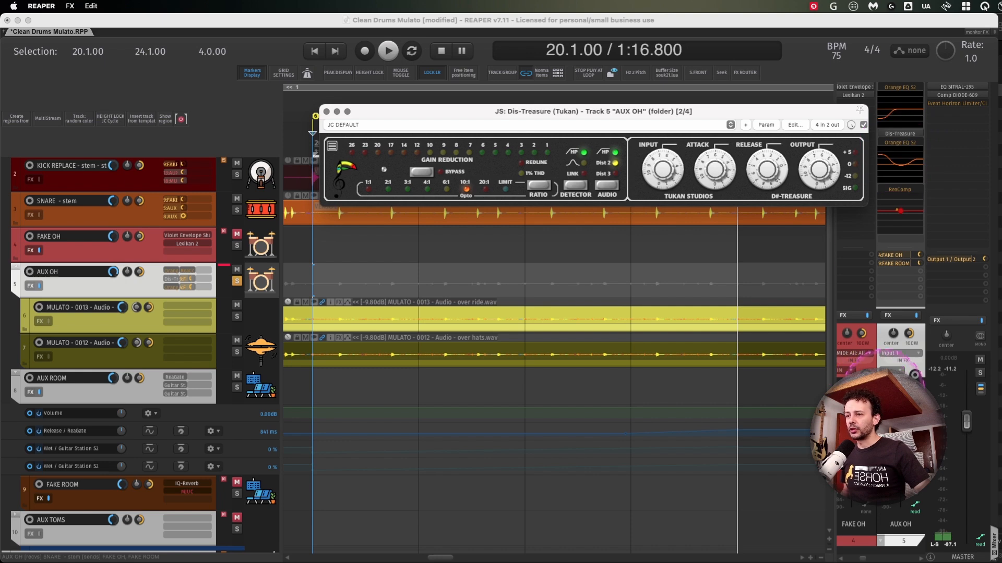
pyautogui.moveTo(660, 116); pyautogui.dragTo(636, 114)
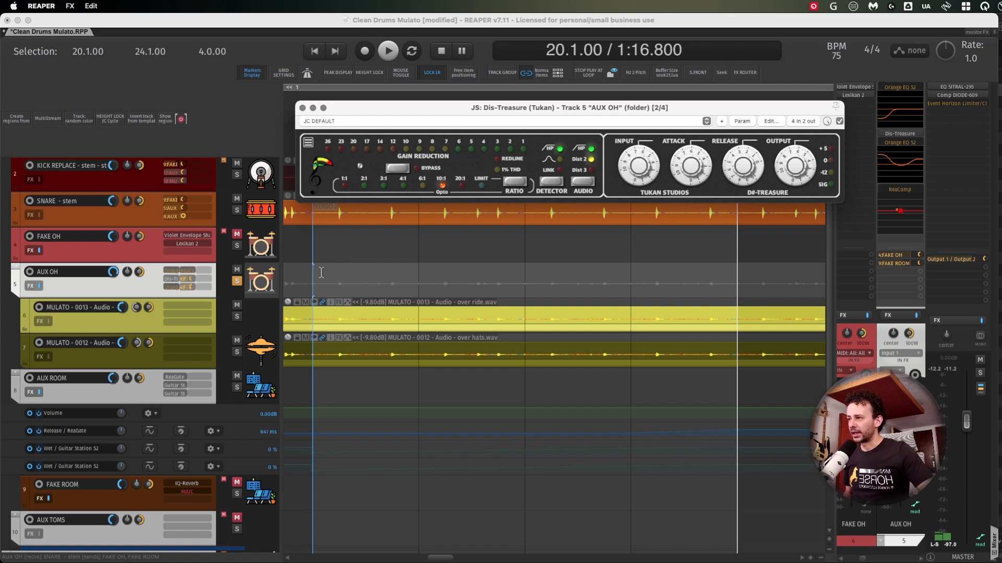
pyautogui.press('space')
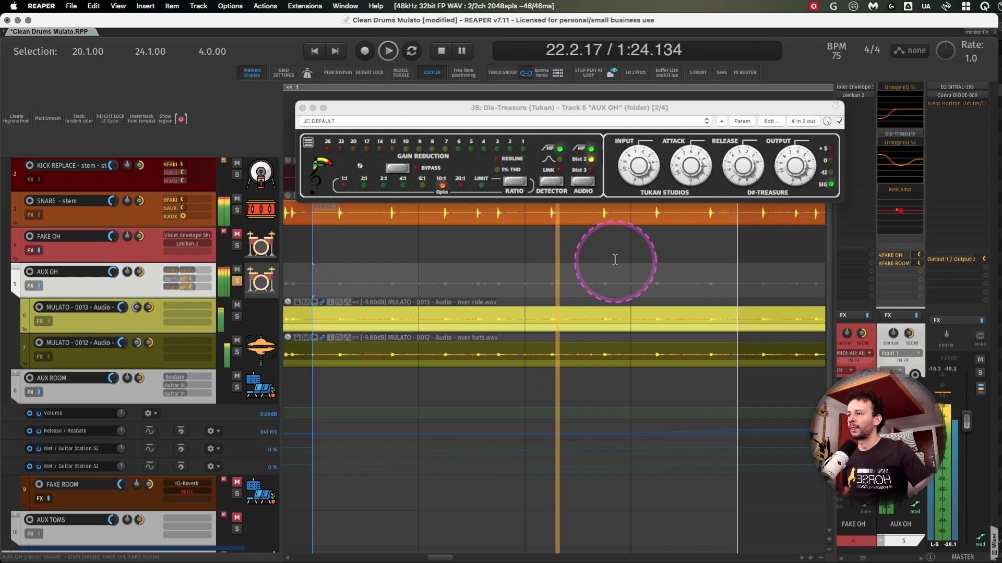
pyautogui.press('space')
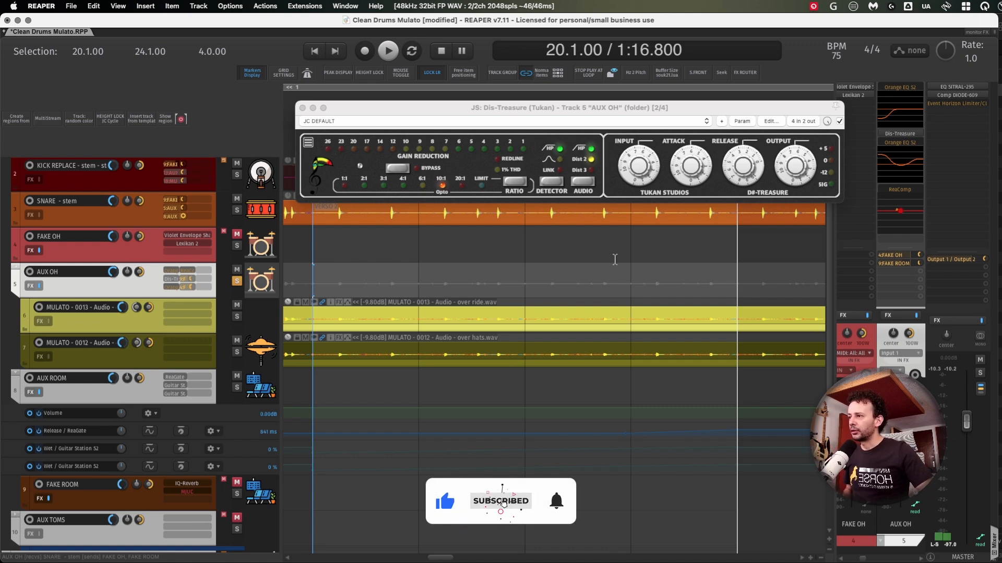
pyautogui.press('space')
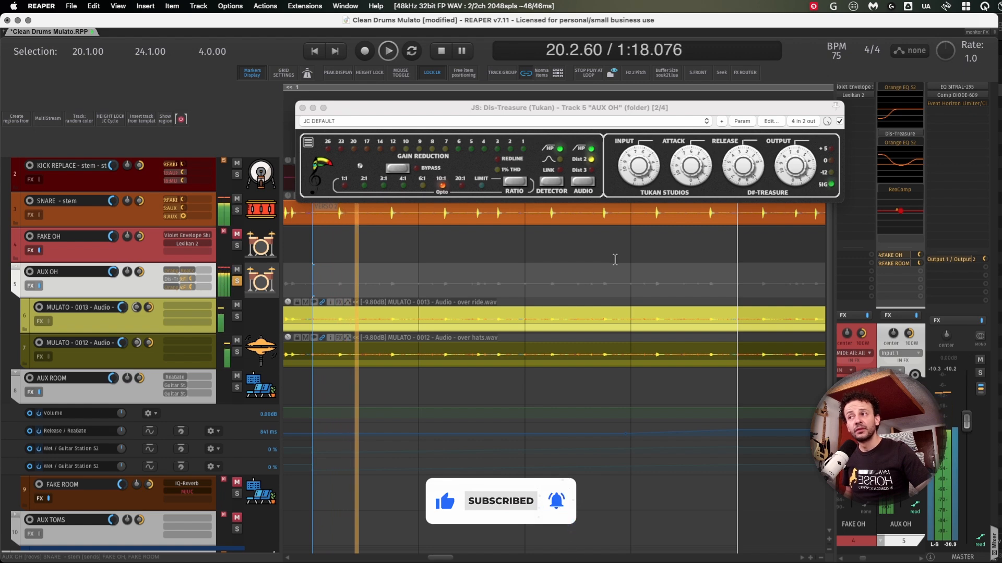
pyautogui.click(615, 259)
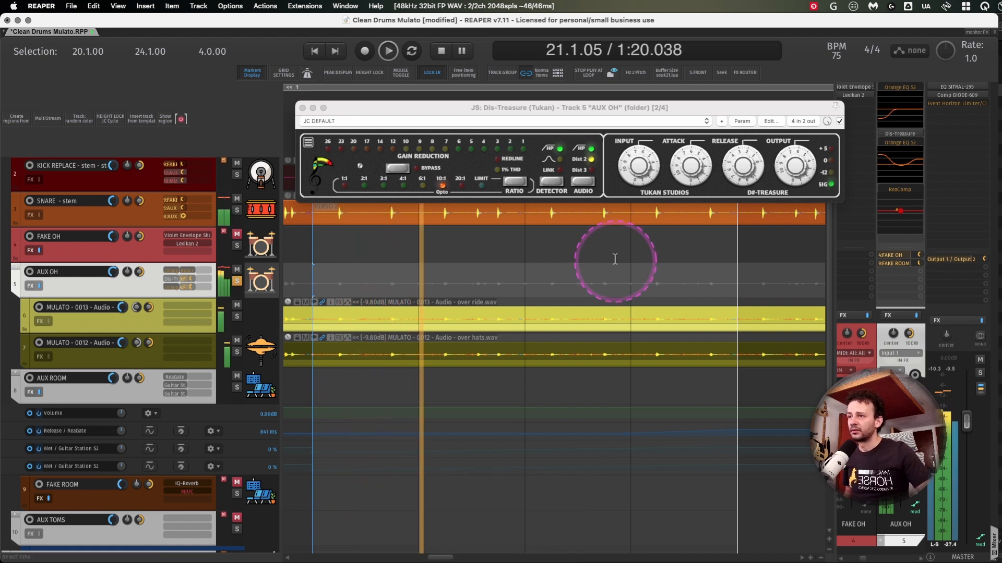
pyautogui.press('space')
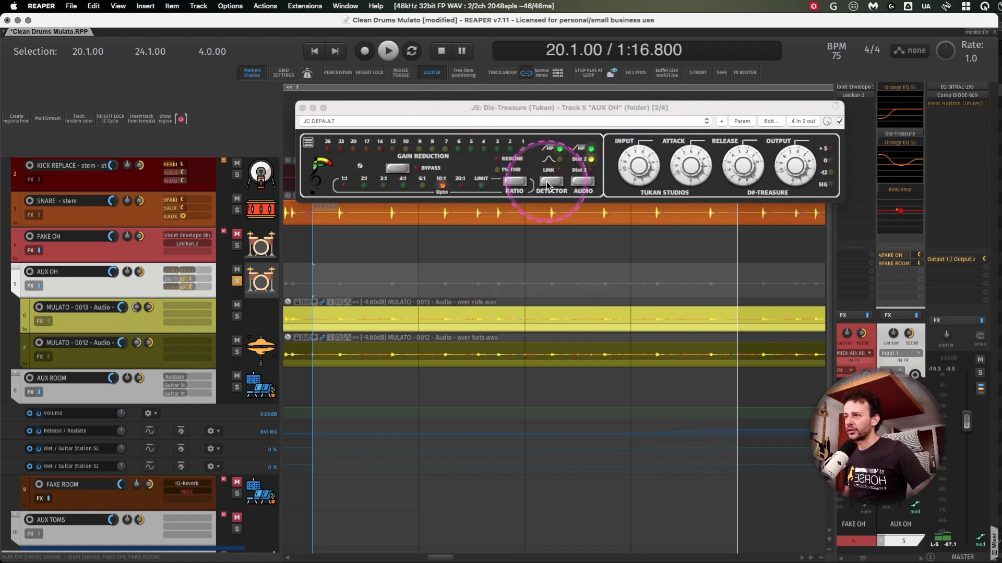
# - Toggle Dis-Treasure's detector high-pass filter off and on while auditioning the soloed overheads
pyautogui.click(548, 185)
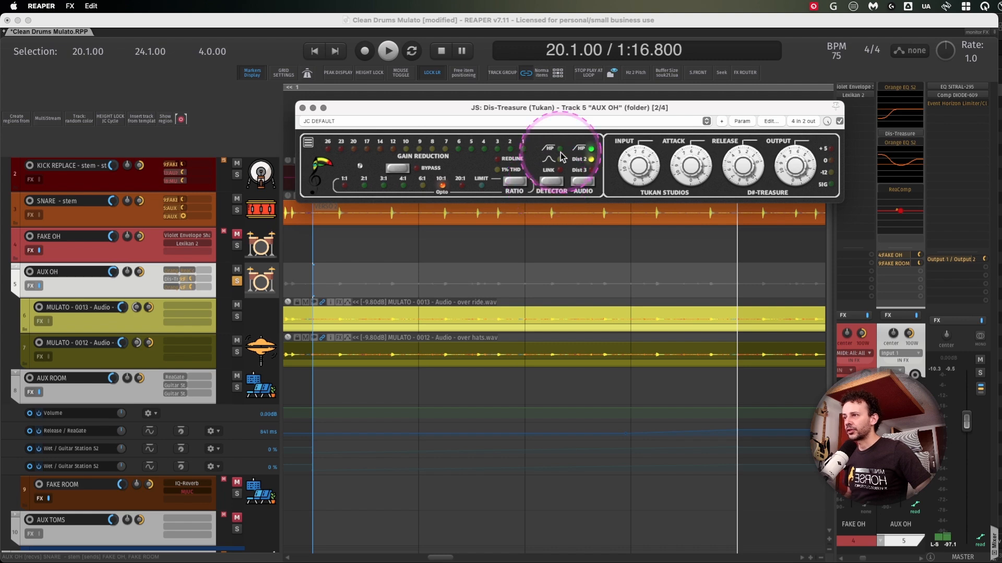
pyautogui.press('space')
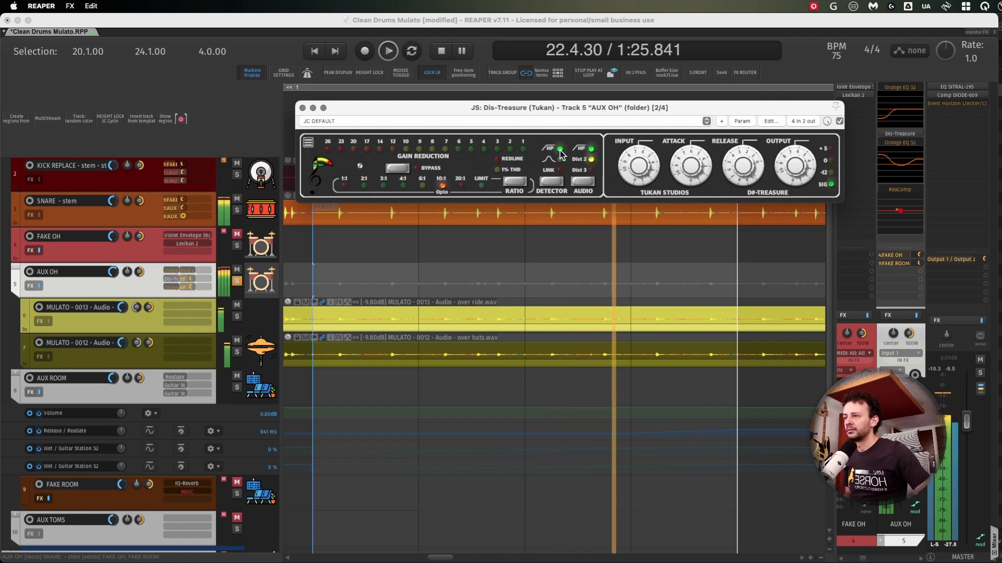
pyautogui.press('space')
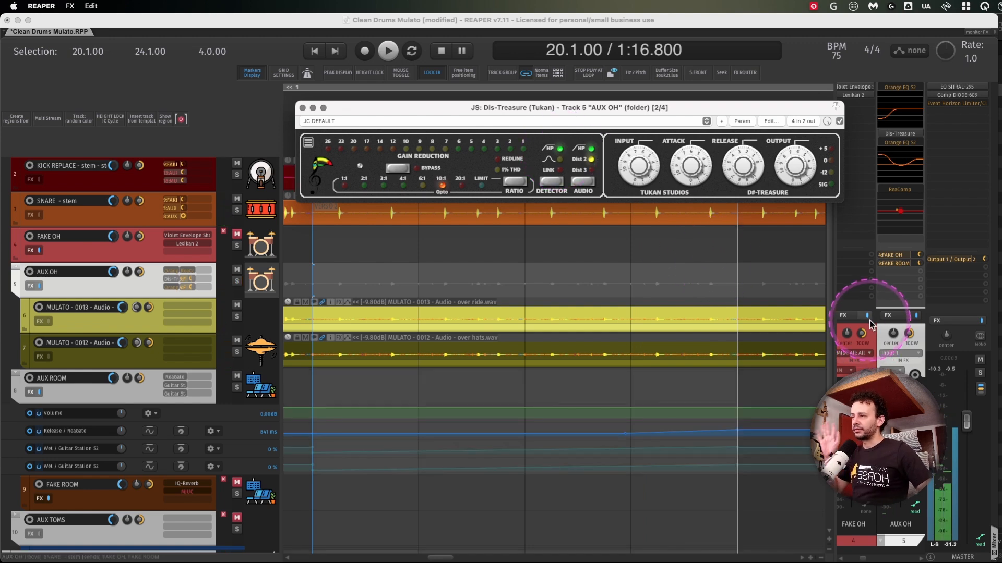
# - Unsolo AUX OH, select the AUX DRUMS track and play the full drum mix, switching Dis-Treasure to bypass for comparison
pyautogui.scroll(2, 109, 273)
pyautogui.click(117, 180)
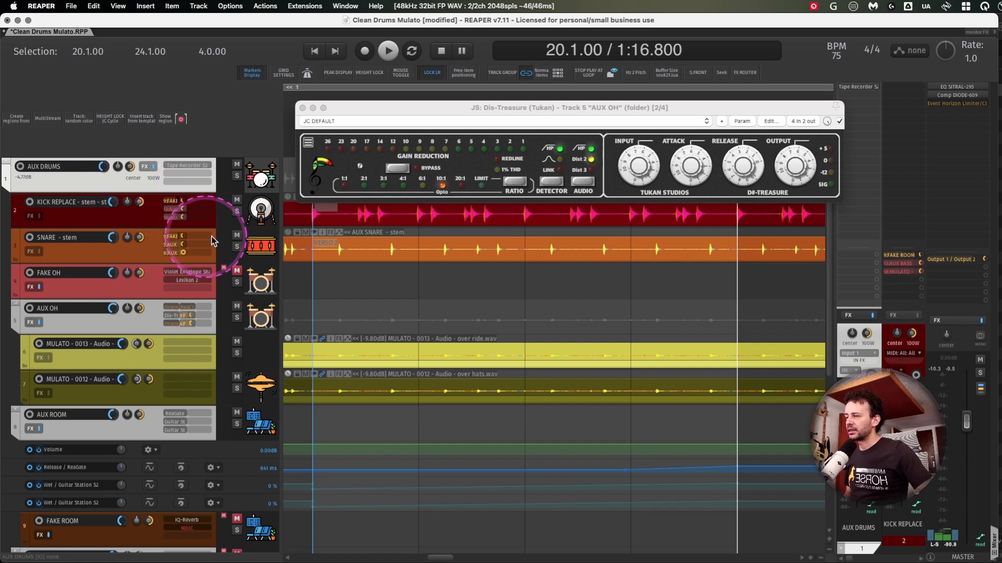
pyautogui.press('space')
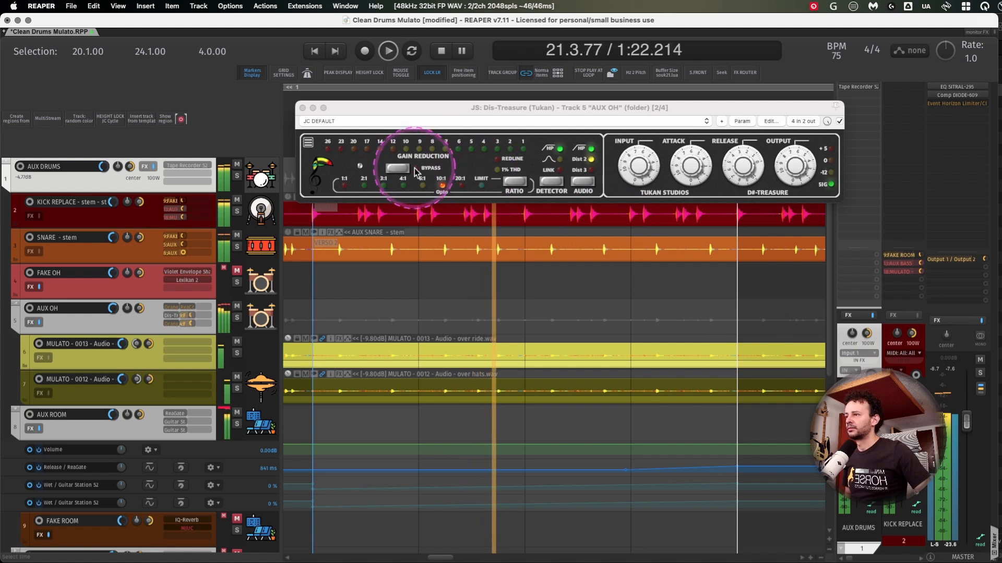
pyautogui.click(397, 172)
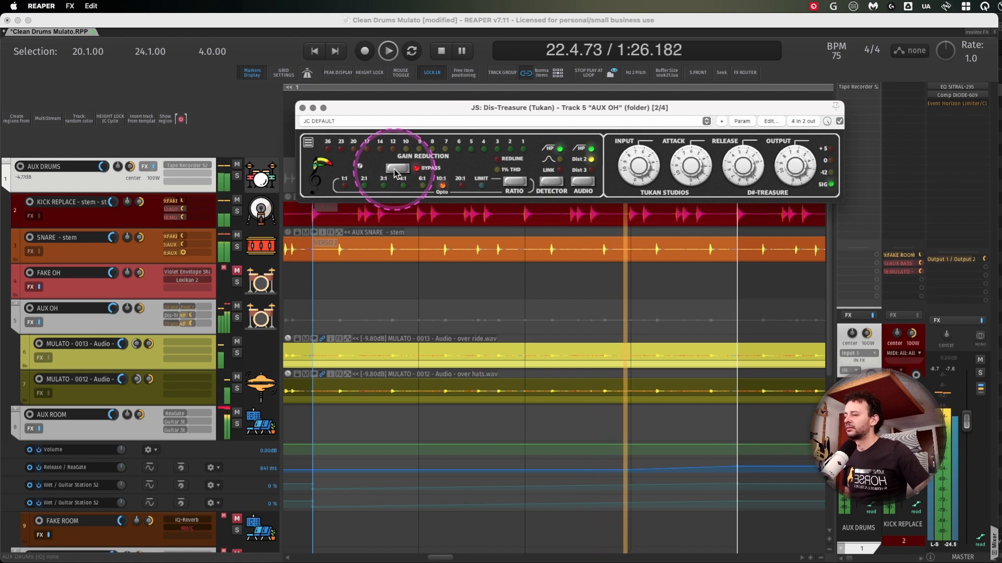
# - Adjust the AUX DRUMS volume to -4.82 dB, stop playback and take Dis-Treasure out of bypass
pyautogui.moveTo(104, 166)
pyautogui.mouseDown()
pyautogui.moveTo(104, 144)
pyautogui.moveTo(104, 166)
pyautogui.mouseUp()
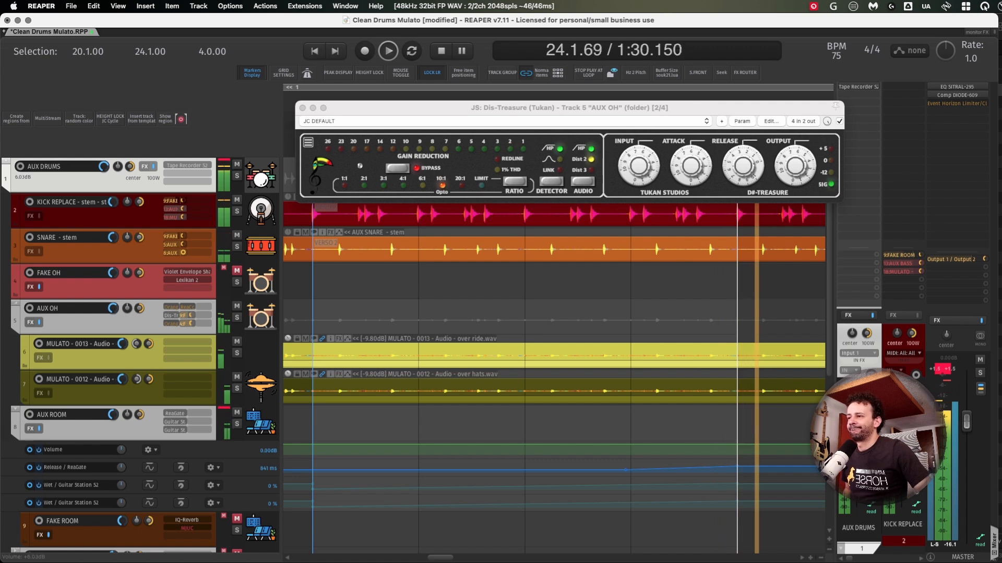
pyautogui.press('space')
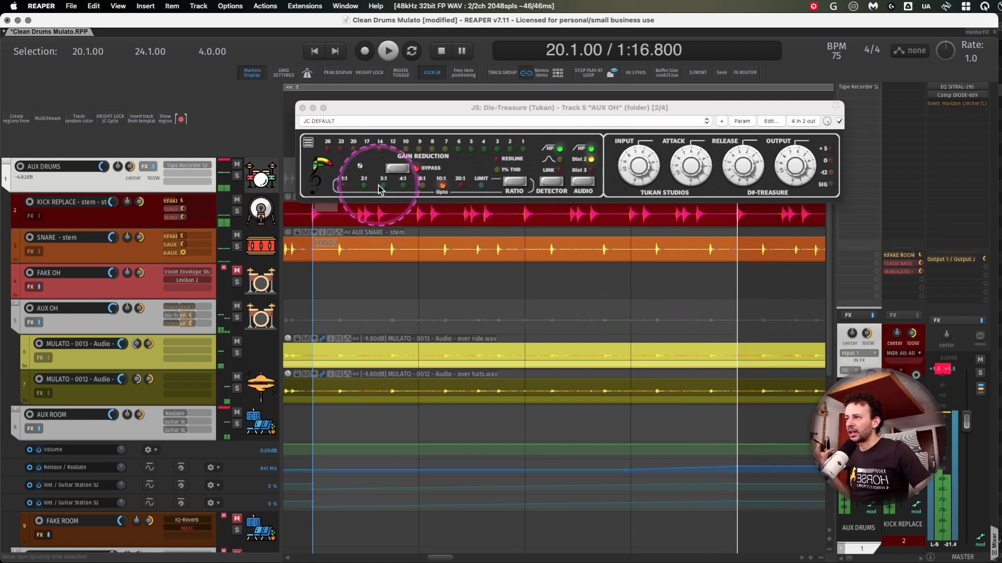
pyautogui.click(398, 169)
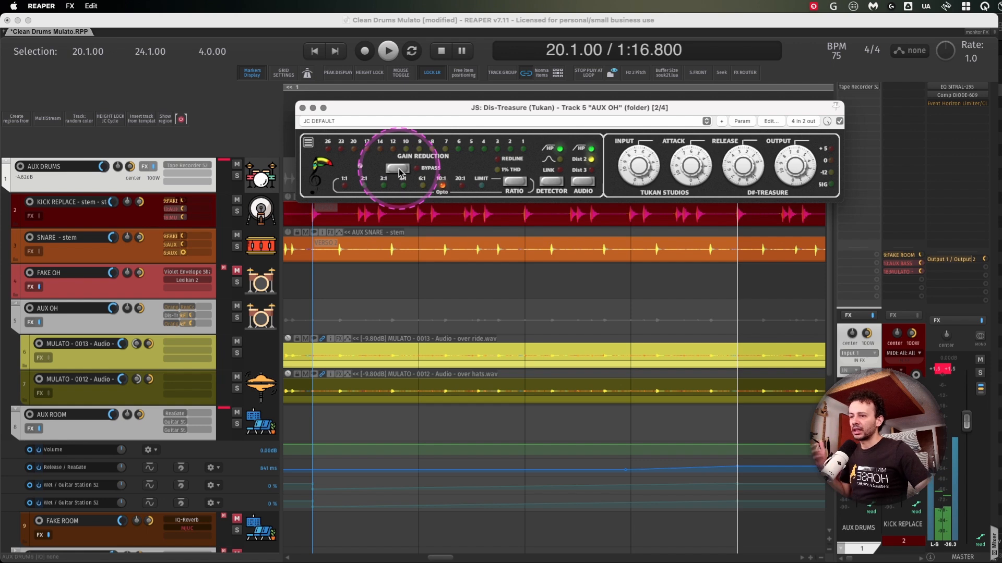
# - Select the AUX OH track and compare the full drum mix with Dis-Treasure active and bypassed
pyautogui.click(589, 318)
pyautogui.press('space')
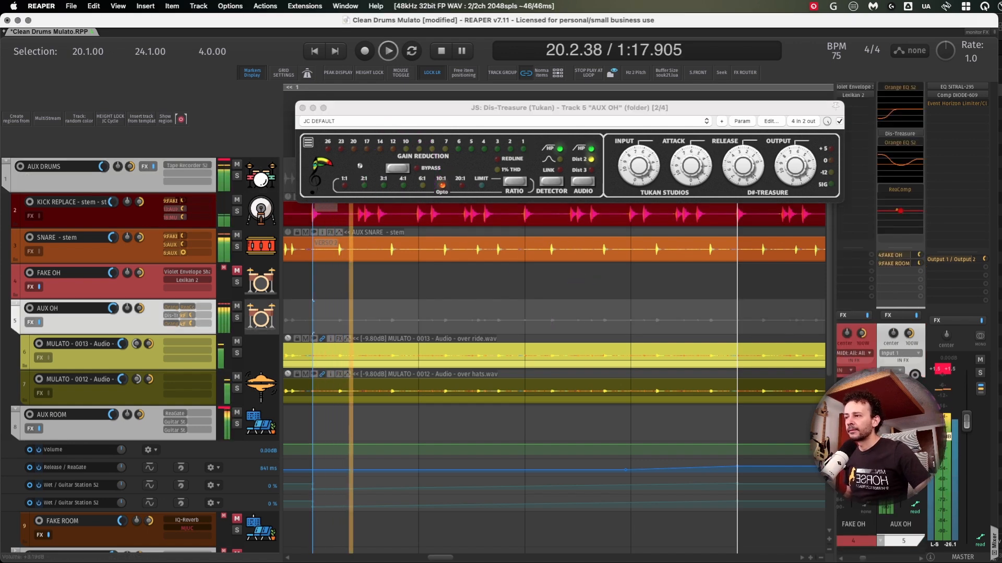
pyautogui.click(396, 171)
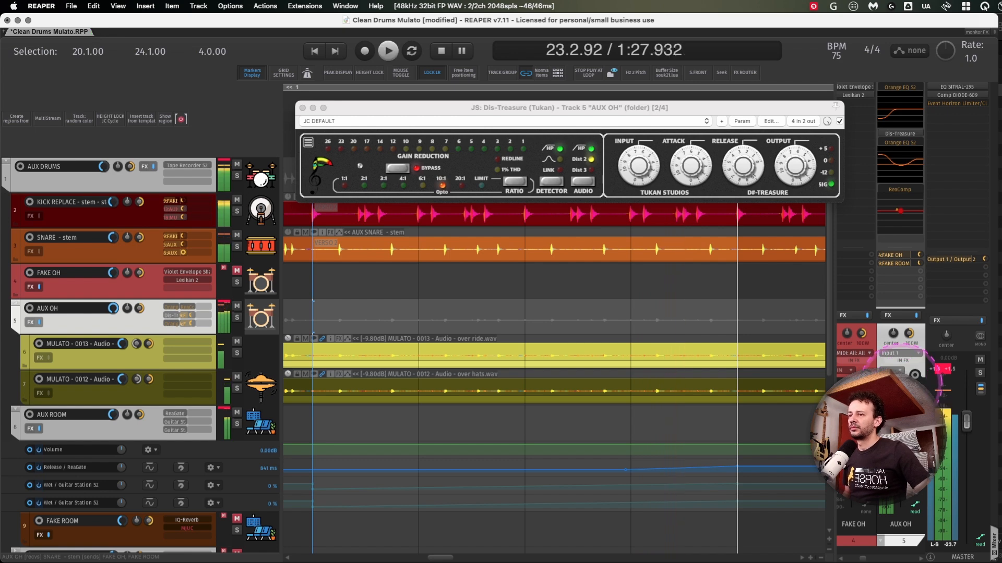
pyautogui.click(763, 334)
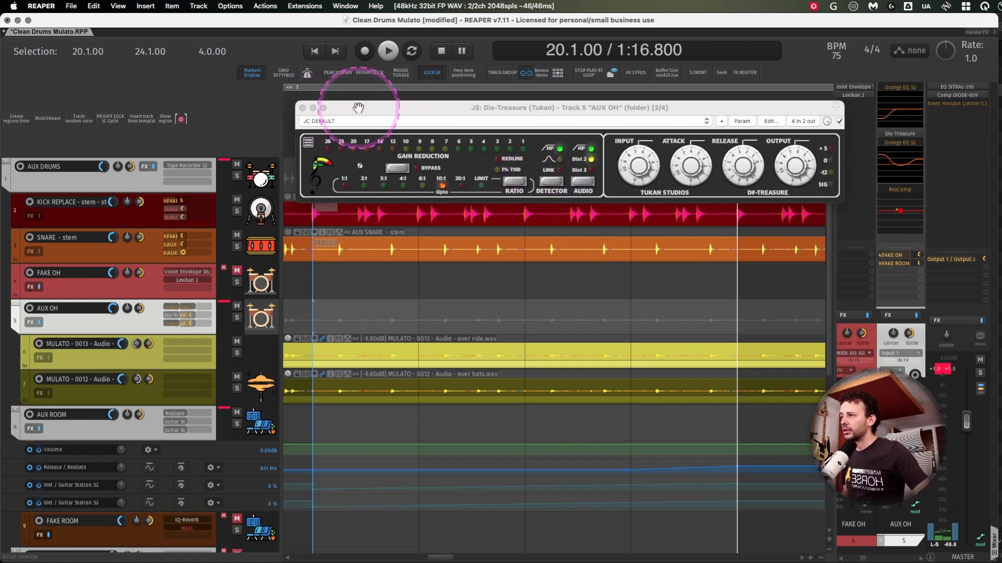
# - Open both Orange EQ S2 instances on the AUX OH track and place their windows side by side
pyautogui.moveTo(350, 110); pyautogui.dragTo(357, 219)
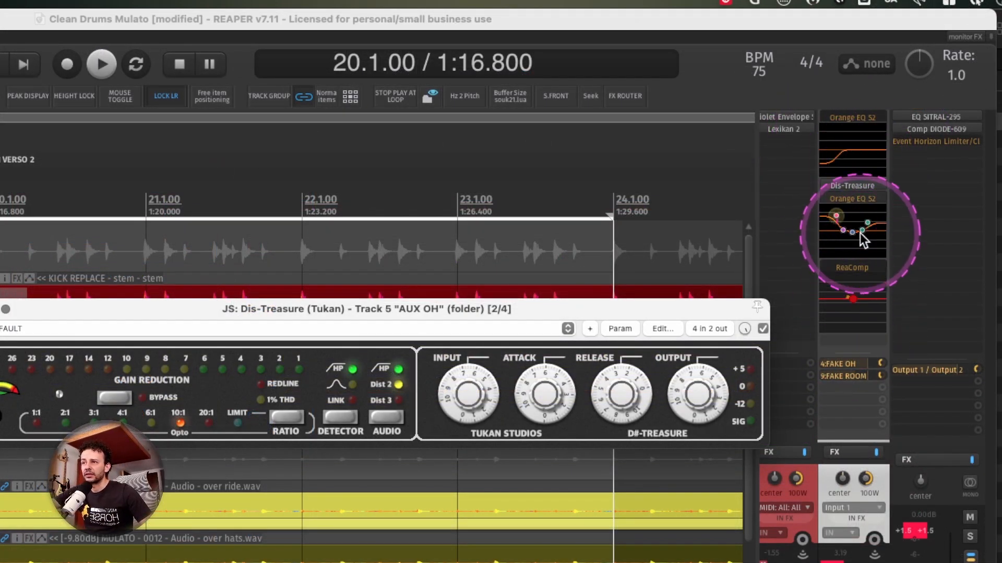
pyautogui.doubleClick(863, 197)
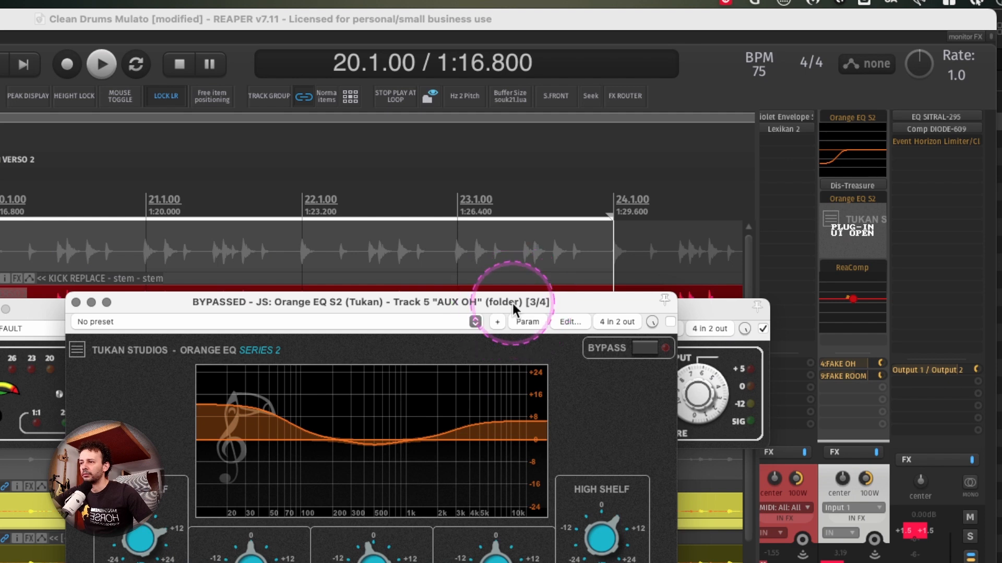
pyautogui.moveTo(514, 308); pyautogui.dragTo(507, 224)
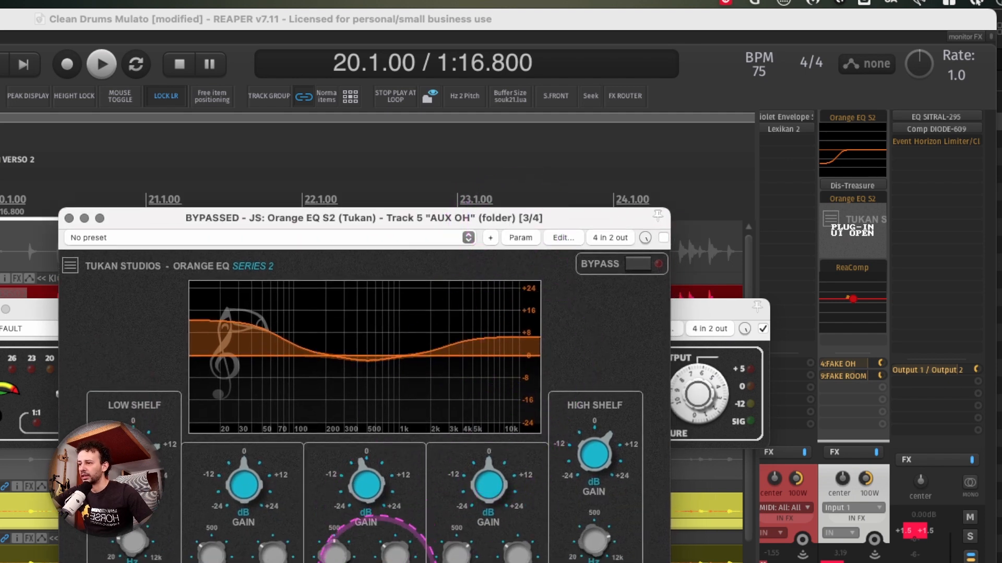
pyautogui.click(373, 562)
pyautogui.click(594, 562)
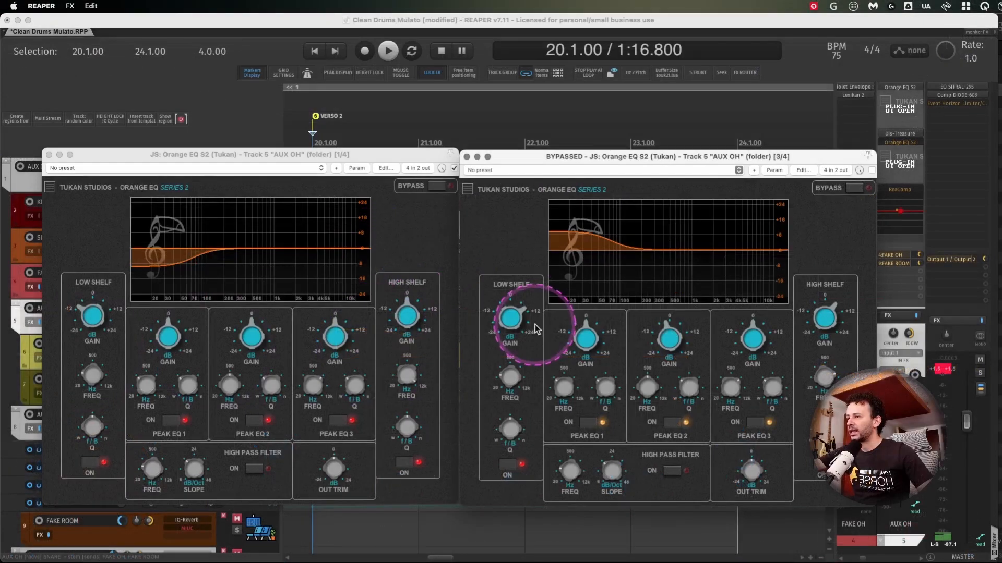
# - Sweep the low shelf gain of the second Orange EQ S2 up and down, settling at a boost of about 8 dB
pyautogui.moveTo(515, 322); pyautogui.dragTo(512, 264)
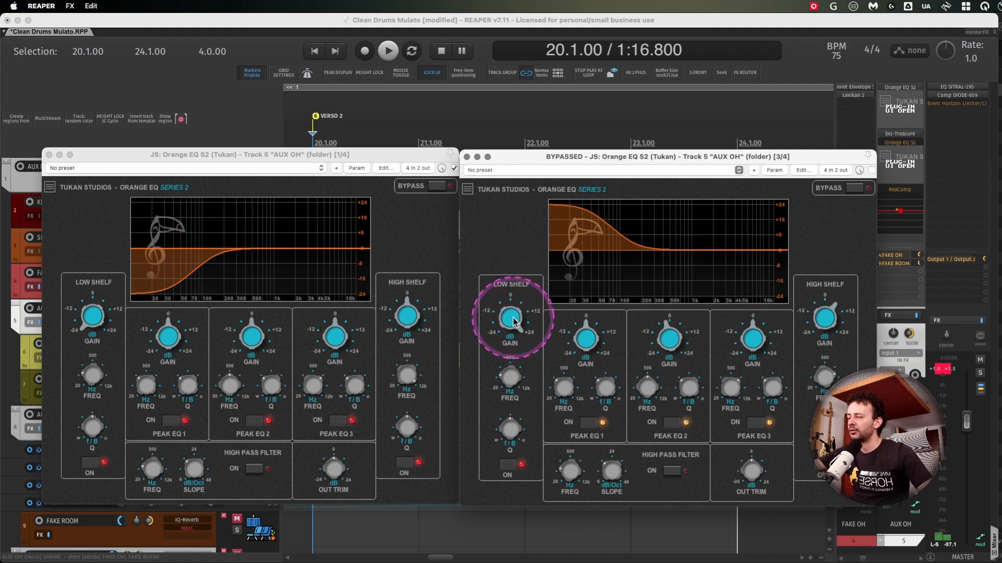
pyautogui.moveTo(510, 313); pyautogui.dragTo(511, 431)
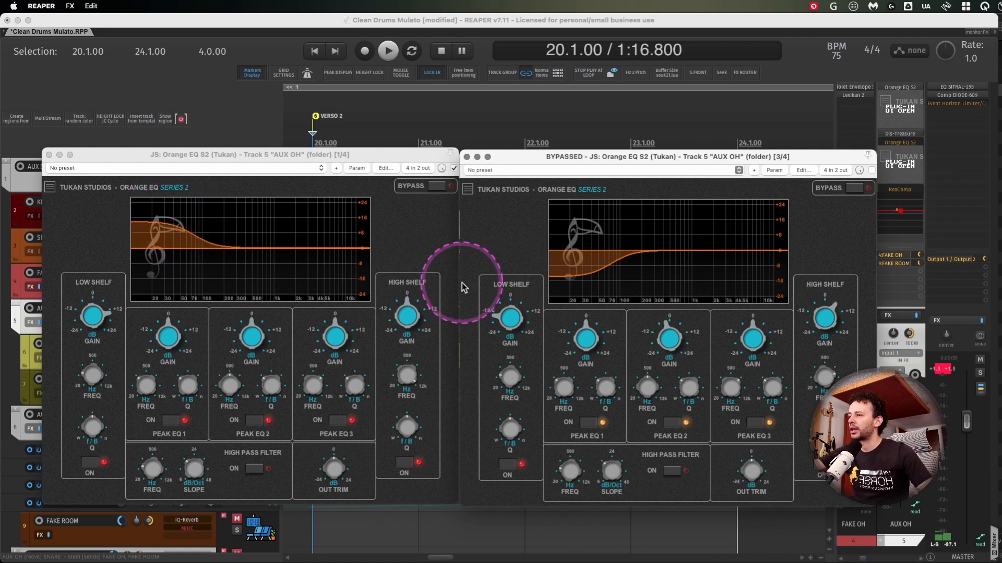
pyautogui.moveTo(512, 312); pyautogui.dragTo(513, 230)
pyautogui.moveTo(513, 218); pyautogui.dragTo(509, 244)
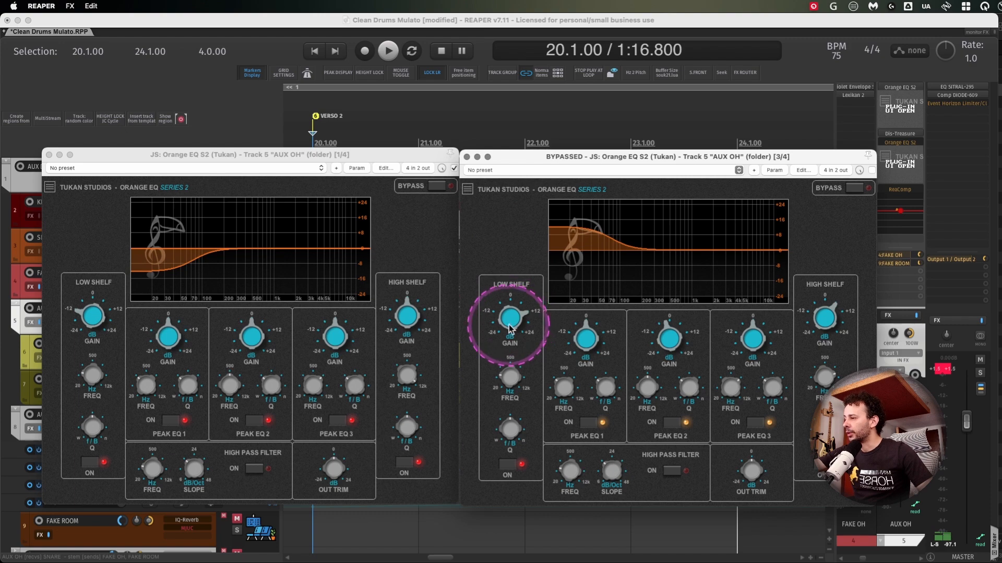
pyautogui.moveTo(515, 321)
pyautogui.mouseDown()
pyautogui.moveTo(517, 333)
pyautogui.moveTo(516, 323)
pyautogui.mouseUp()
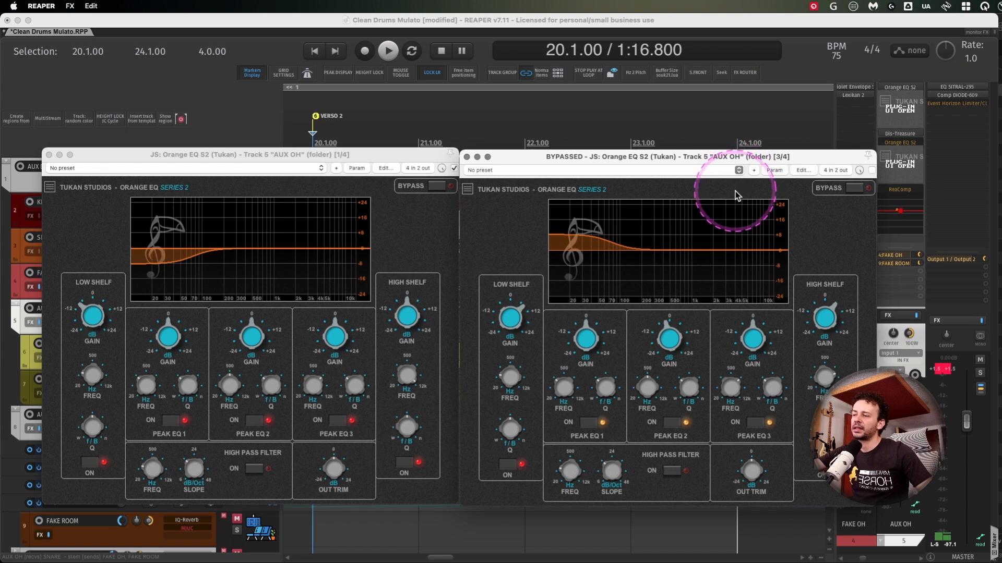
# - Open the parameter modulation settings linking the two Orange EQ S2 LS Gain controls and examine the link source, offset and scale
pyautogui.click(774, 170)
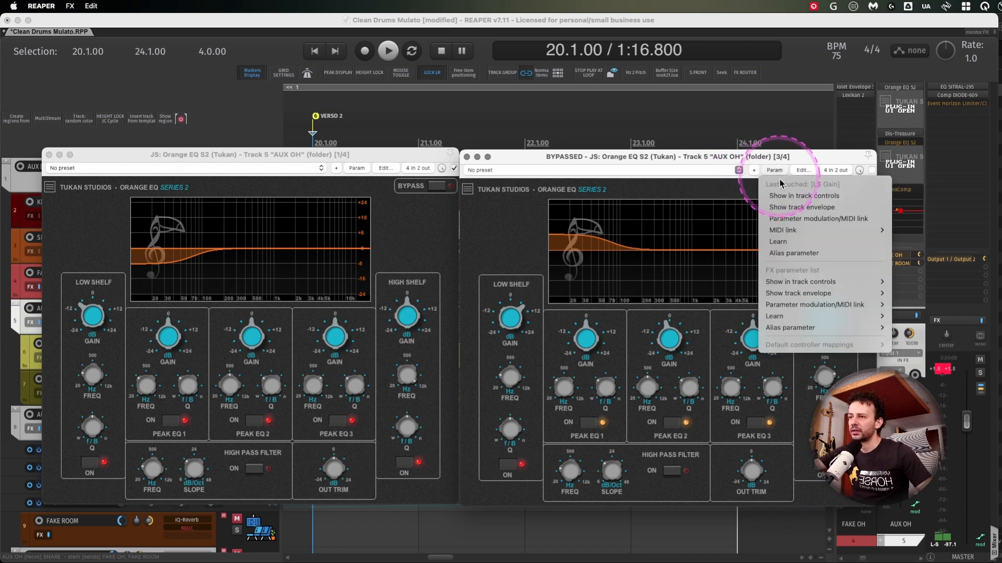
pyautogui.click(808, 219)
pyautogui.click(276, 525)
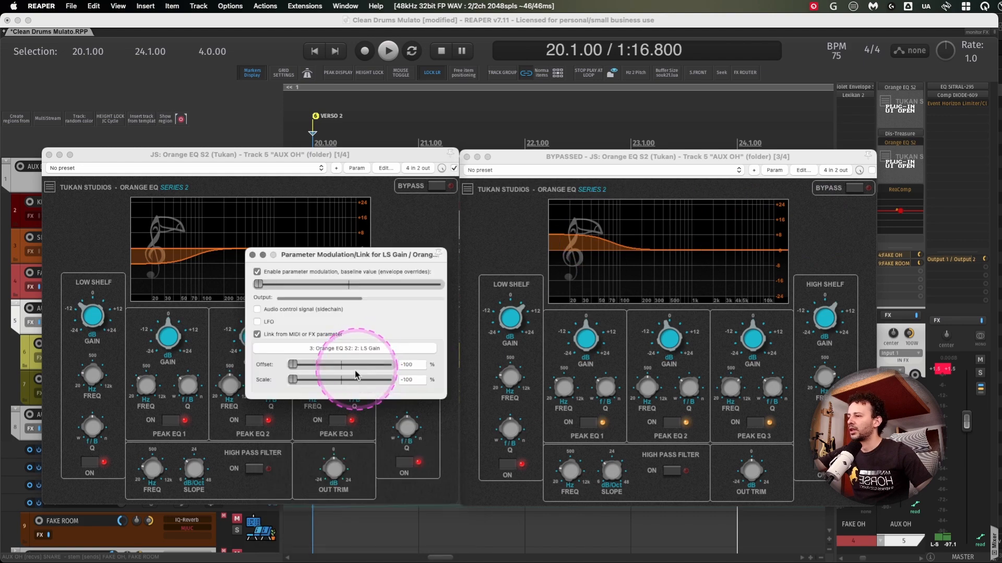
pyautogui.click(339, 349)
pyautogui.moveTo(300, 375)
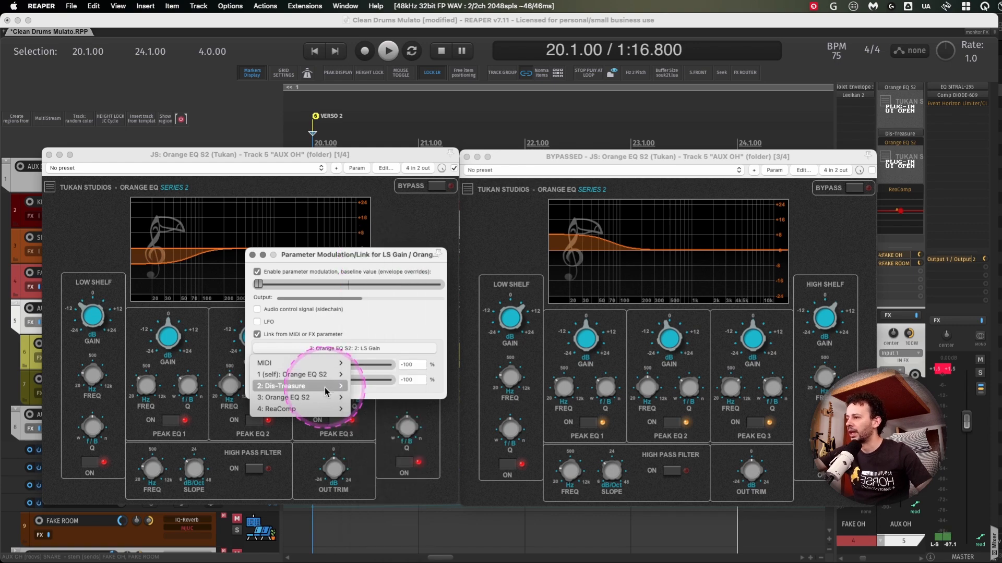
pyautogui.moveTo(313, 397)
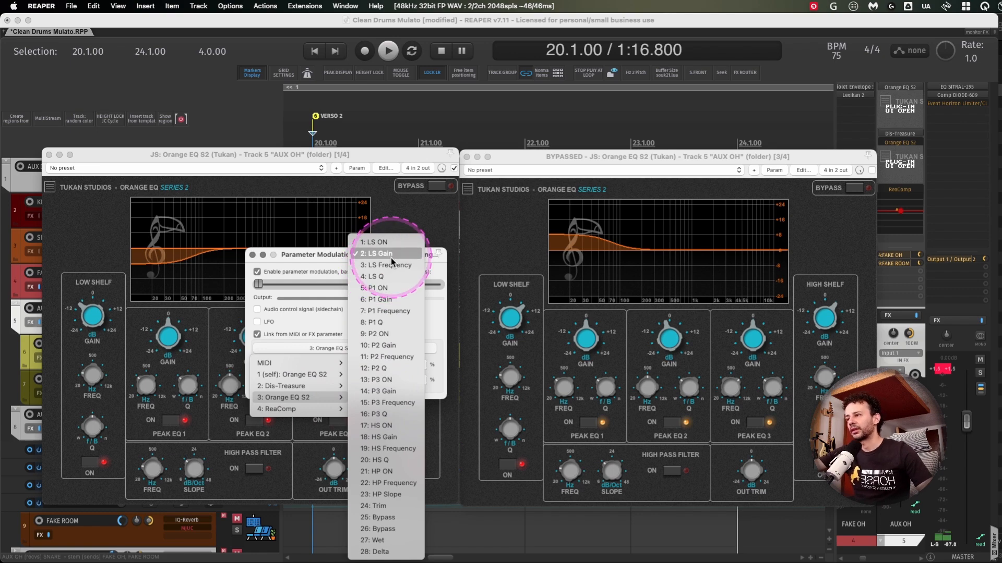
pyautogui.click(329, 267)
pyautogui.moveTo(358, 258); pyautogui.dragTo(367, 259)
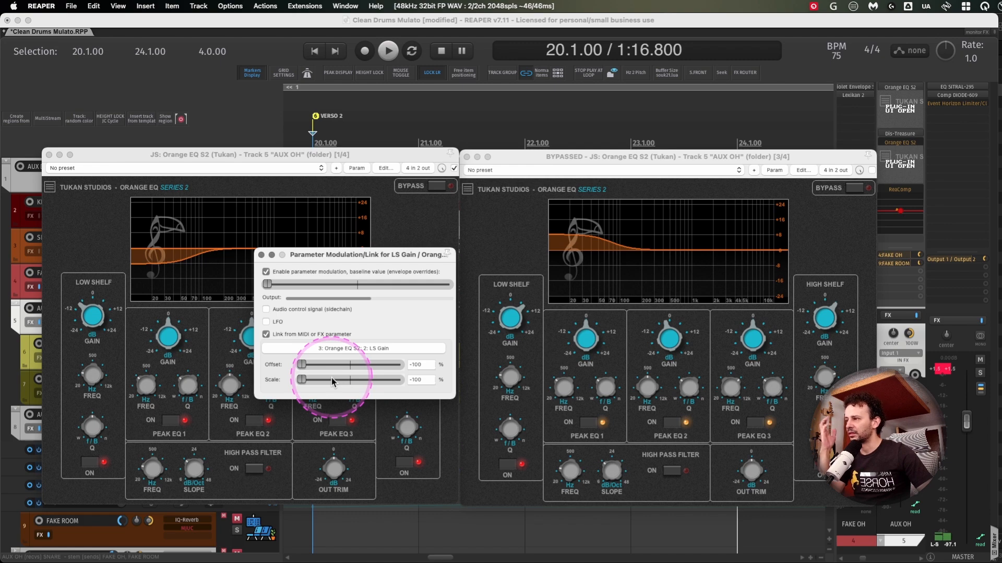
pyautogui.moveTo(362, 258); pyautogui.dragTo(399, 297)
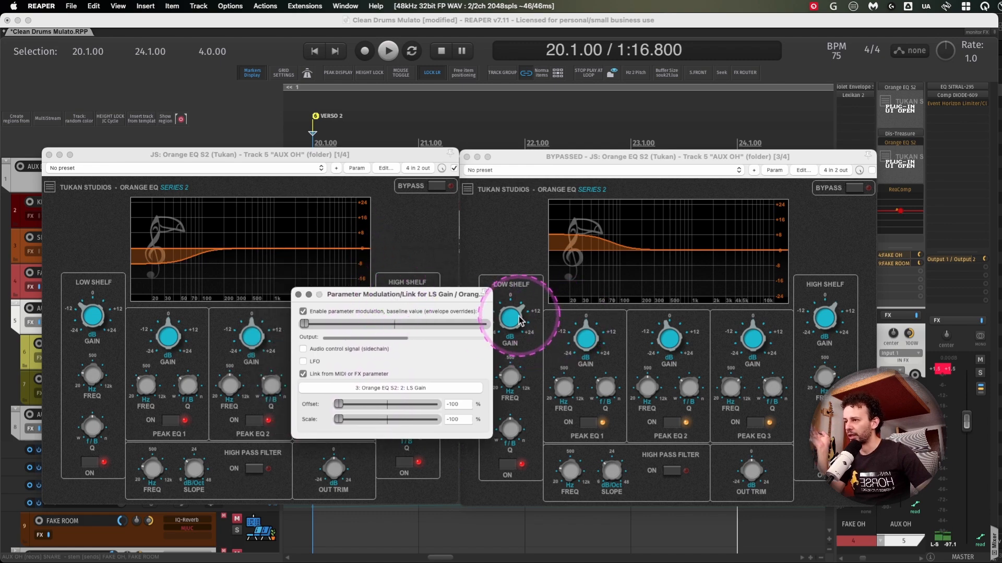
# - Test the inverse link by raising the second Orange EQ S2's low shelf gain to 24 dB and moving the baseline off and back to minimum
pyautogui.moveTo(510, 317); pyautogui.dragTo(527, 250)
pyautogui.click(411, 360)
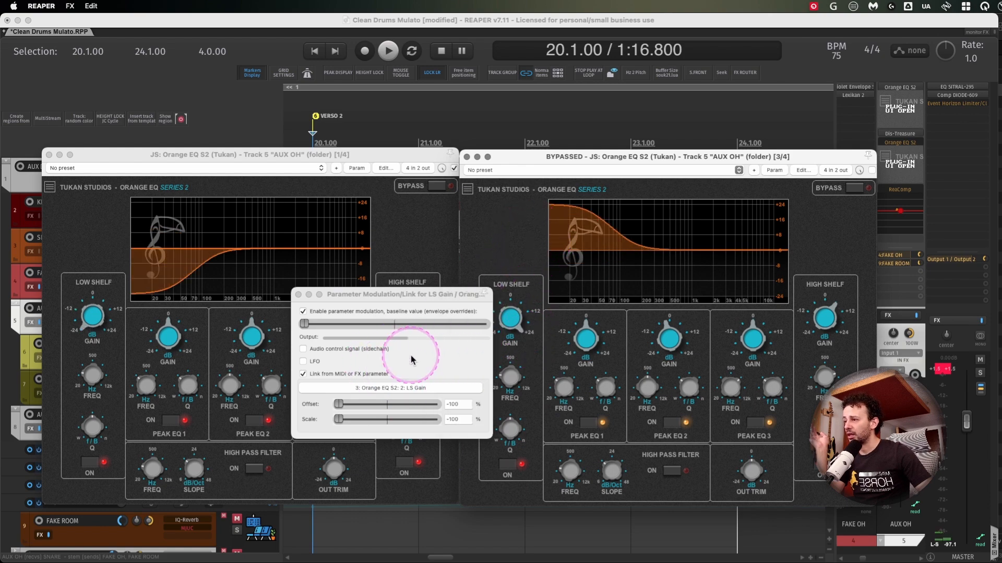
pyautogui.doubleClick(302, 324)
pyautogui.moveTo(520, 322); pyautogui.dragTo(528, 261)
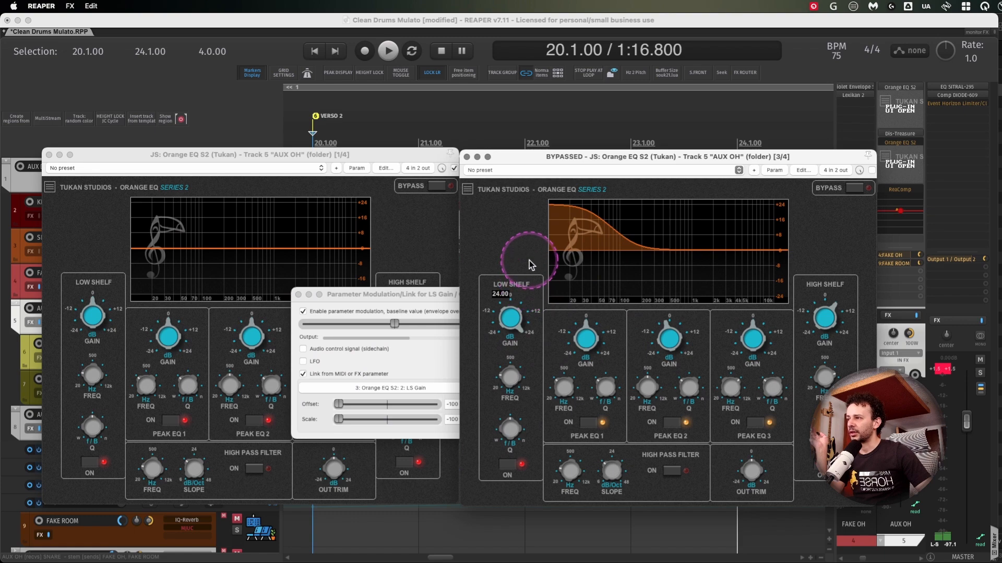
pyautogui.moveTo(400, 324); pyautogui.dragTo(100, 325)
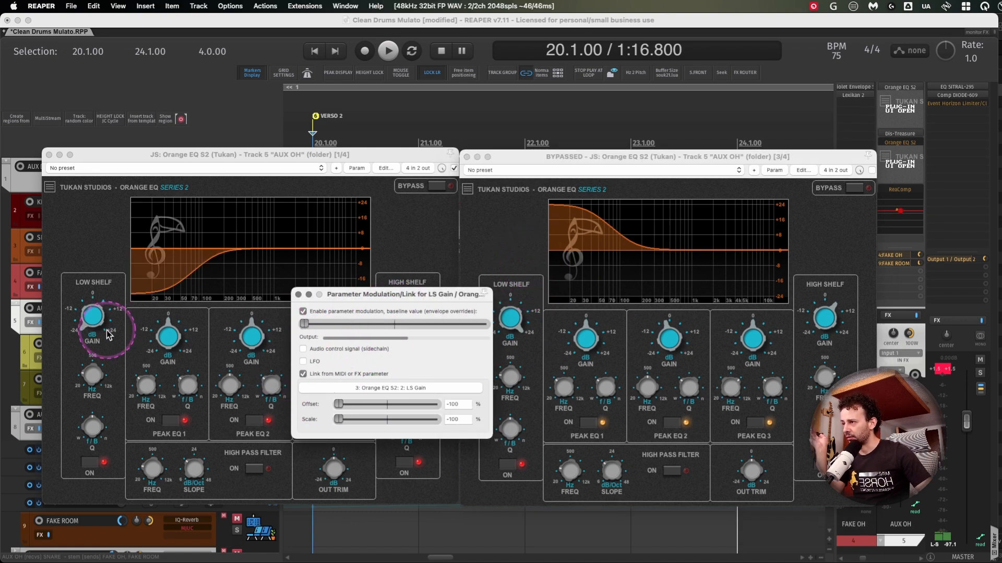
pyautogui.moveTo(338, 419); pyautogui.dragTo(264, 402)
pyautogui.doubleClick(339, 405)
pyautogui.click(519, 234)
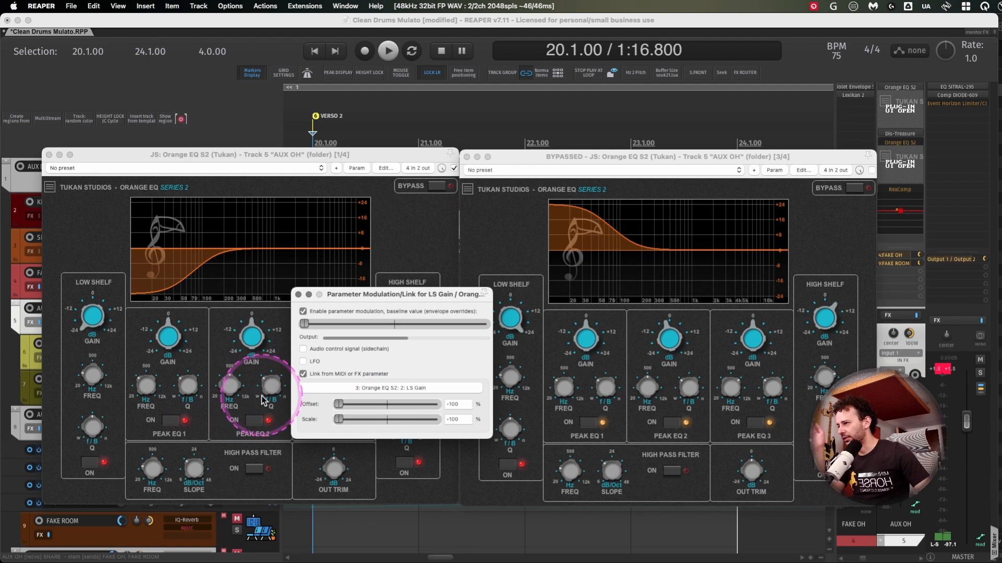
# - Close the modulation settings and the first Orange EQ S2, and move the second equalizer's window aside to work alongside Dis-Treasure
pyautogui.click(298, 295)
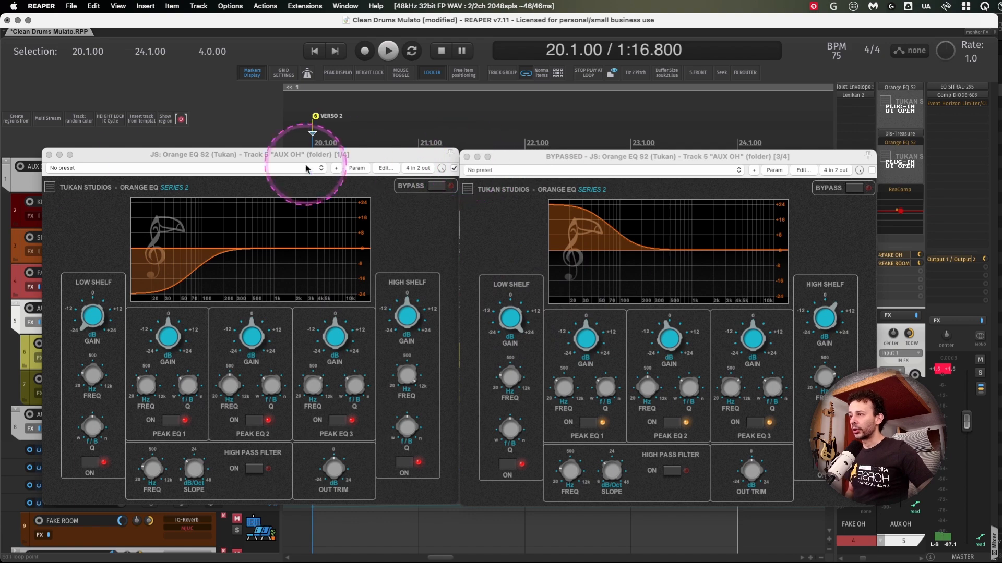
pyautogui.click(49, 155)
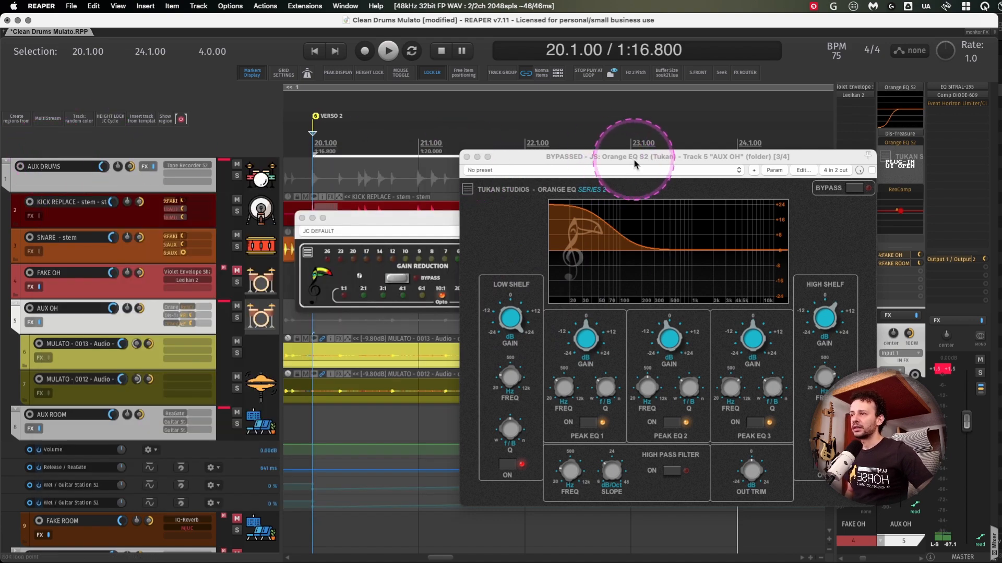
pyautogui.moveTo(609, 156); pyautogui.dragTo(432, 138)
# - Lower the second Orange EQ S2's low shelf gain to about 7 dB while auditioning the drums
pyautogui.moveTo(334, 316); pyautogui.dragTo(346, 343)
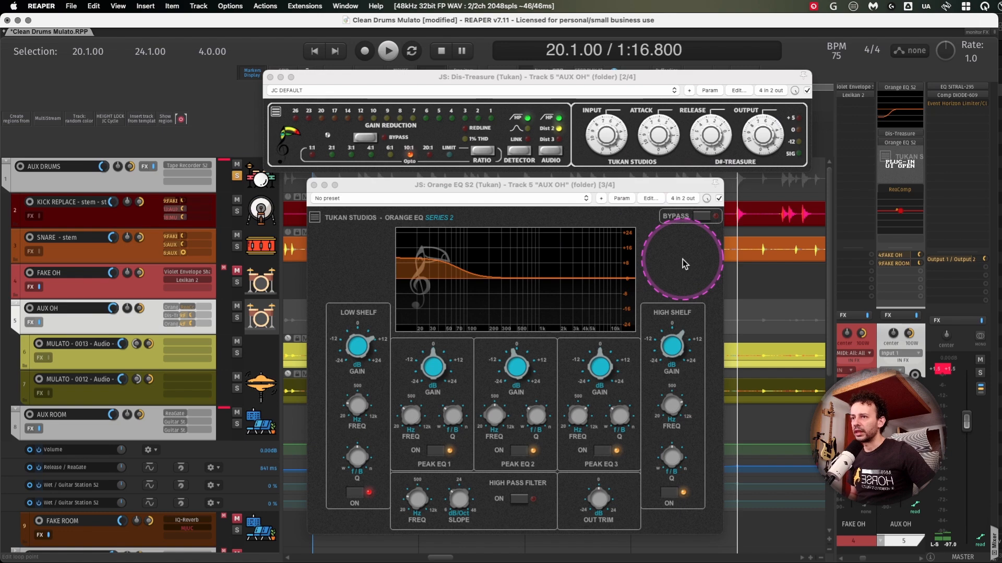
pyautogui.press('space')
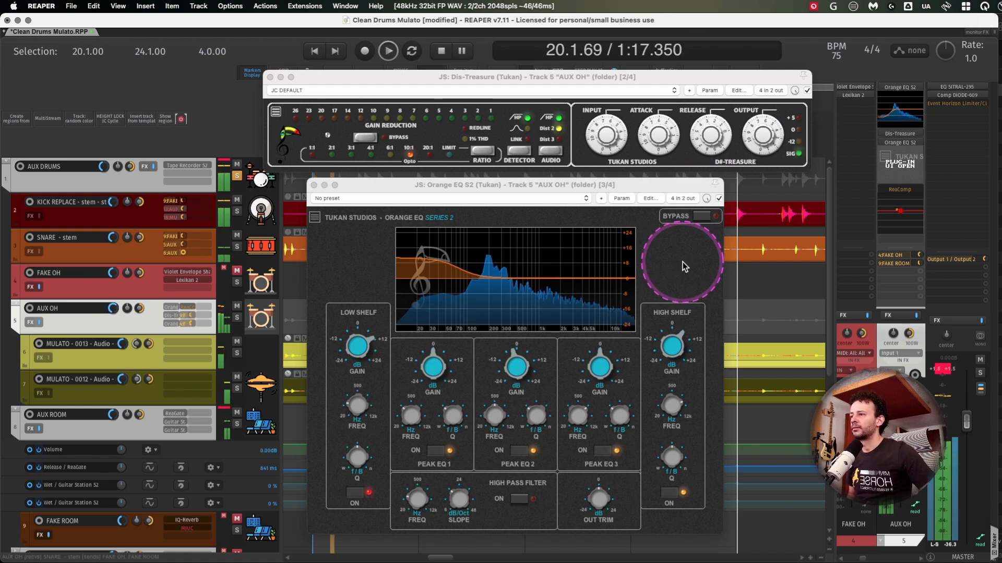
pyautogui.moveTo(358, 341); pyautogui.dragTo(360, 358)
pyautogui.press('space')
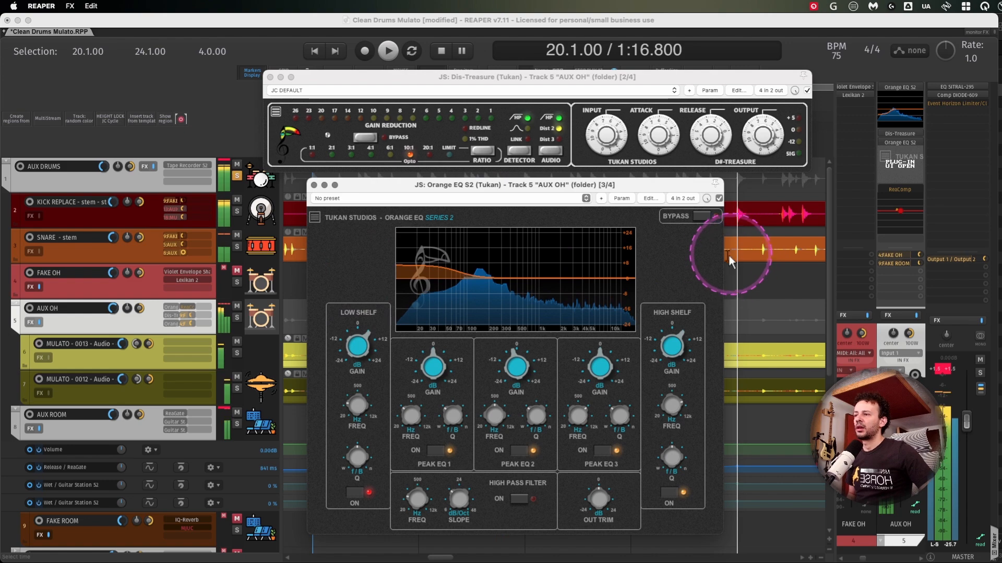
# - Compare drum playback with both Orange EQ S2 instances bypassed and active, leaving playback stopped and both equalizers enabled
pyautogui.click(719, 199)
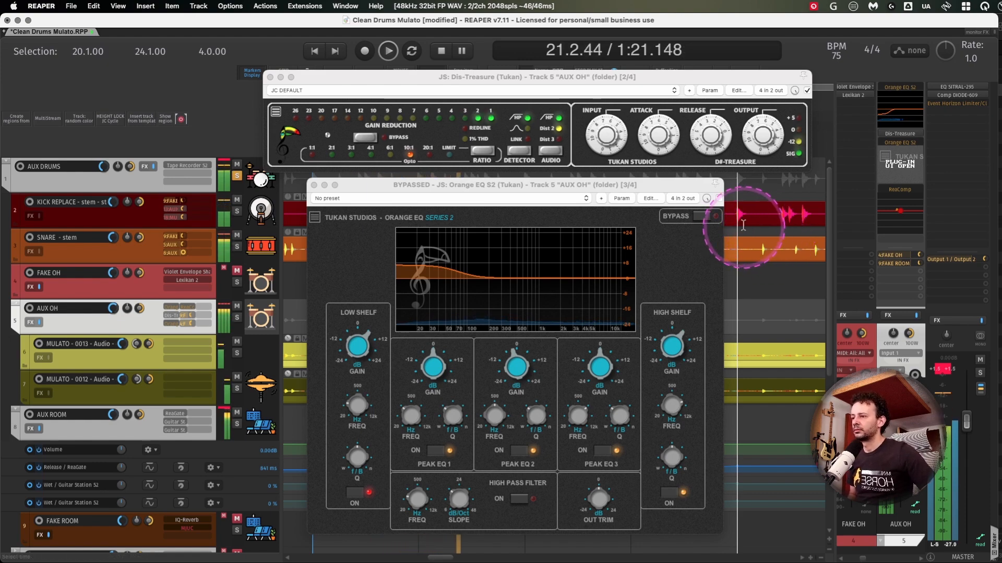
pyautogui.press('space')
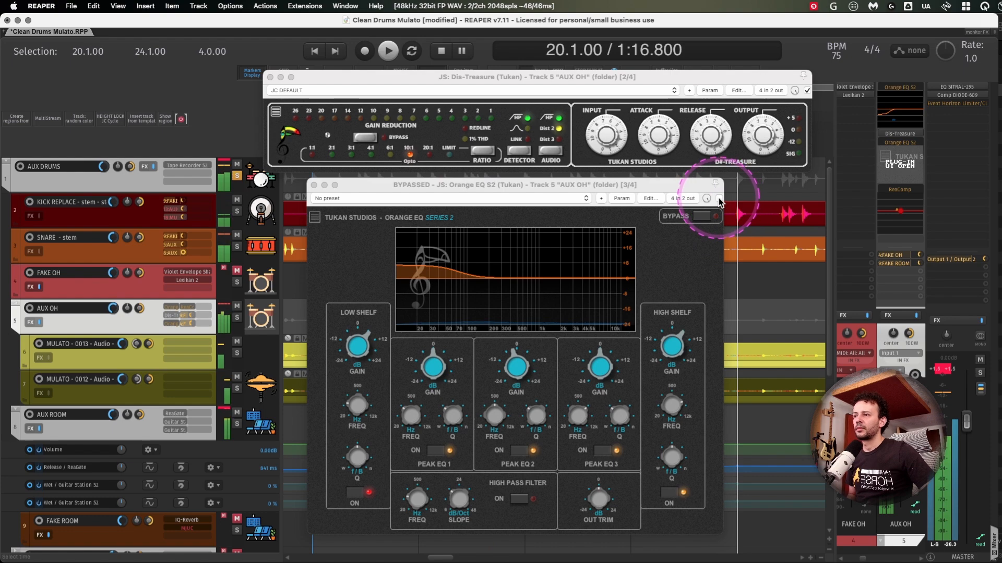
pyautogui.click(719, 199)
pyautogui.keyDown('shift'); pyautogui.click(901, 87); pyautogui.keyUp('shift')
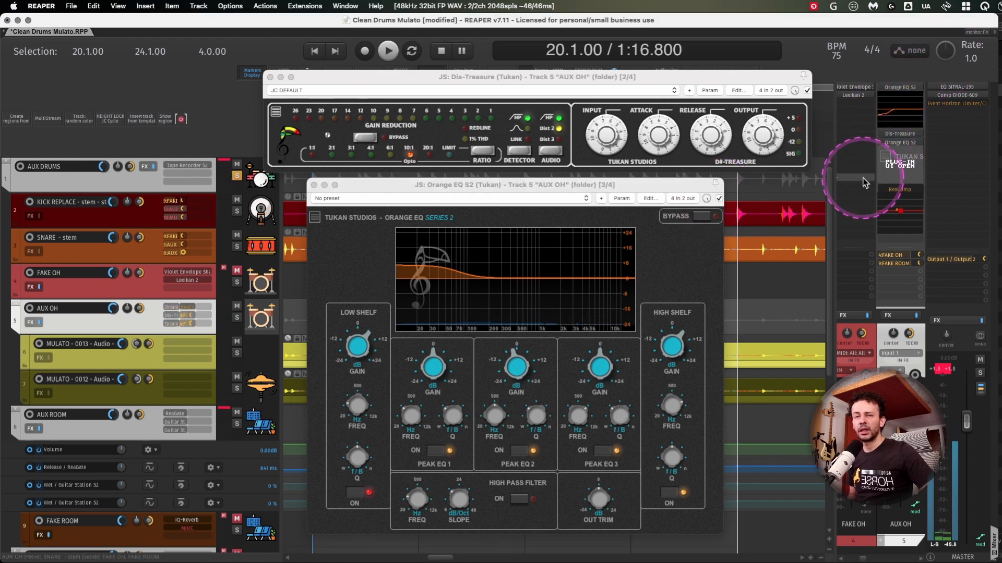
pyautogui.press('space')
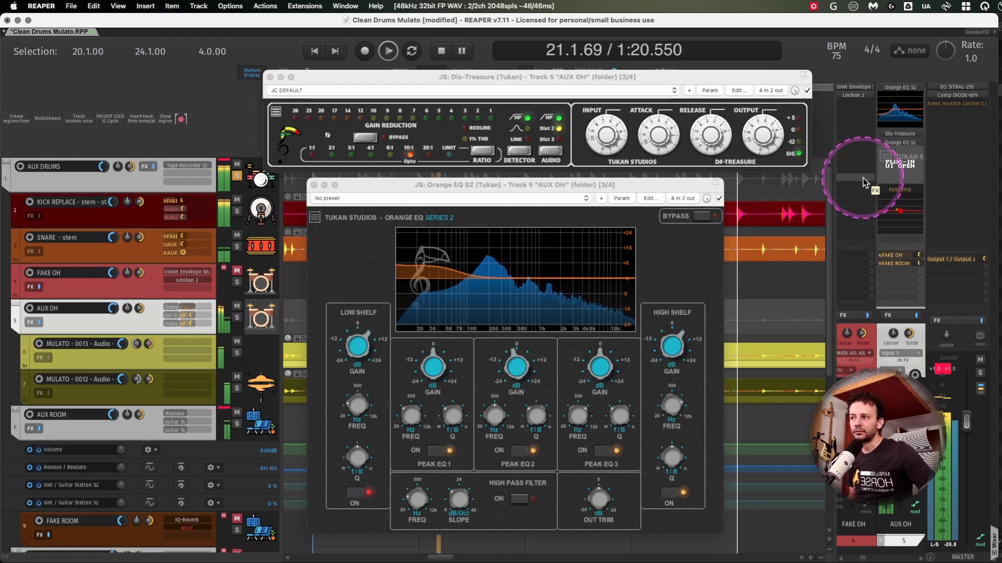
pyautogui.press('space')
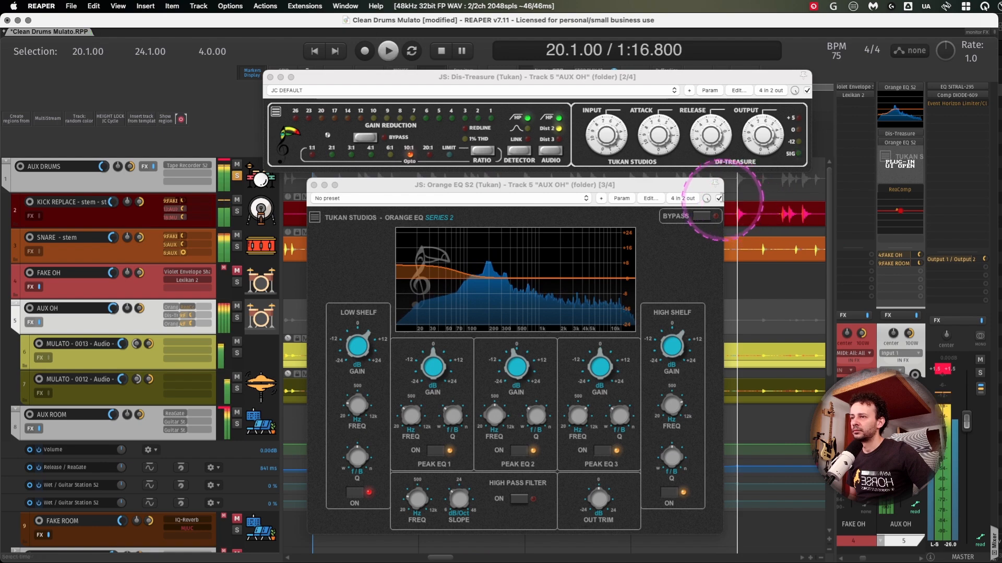
pyautogui.keyDown('shift'); pyautogui.click(904, 88); pyautogui.keyUp('shift')
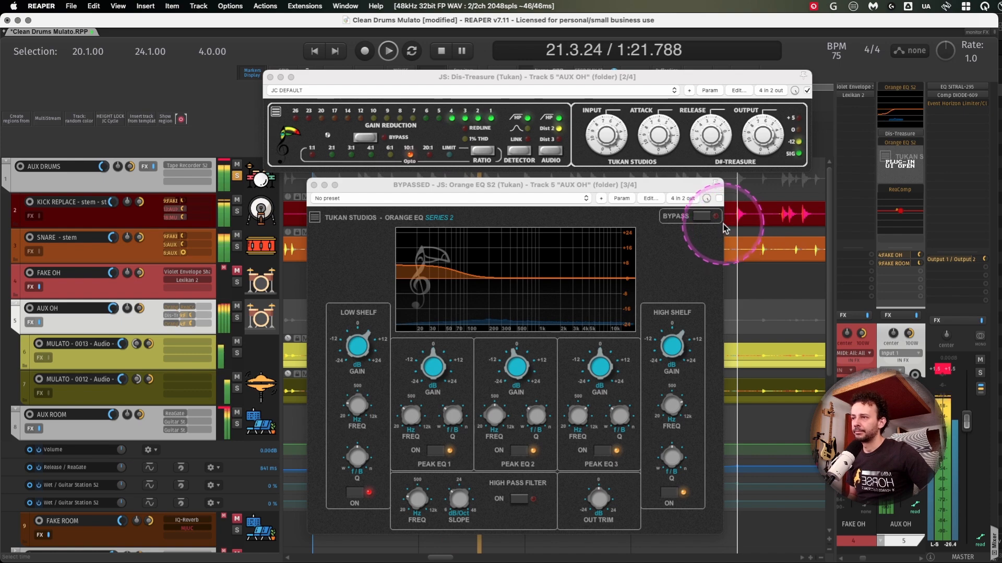
pyautogui.press('space')
pyautogui.click(719, 198)
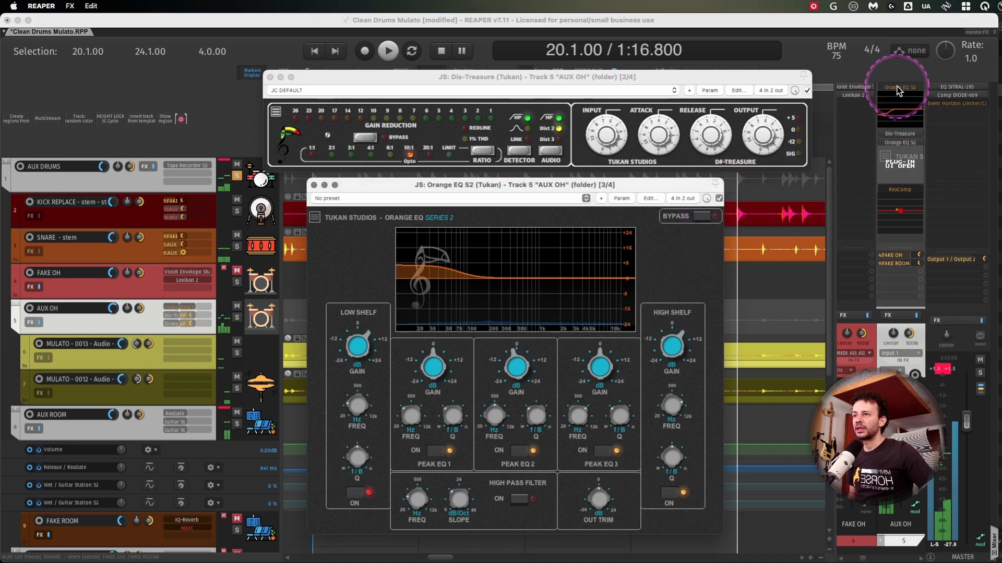
pyautogui.keyDown('shift'); pyautogui.click(898, 88); pyautogui.keyUp('shift')
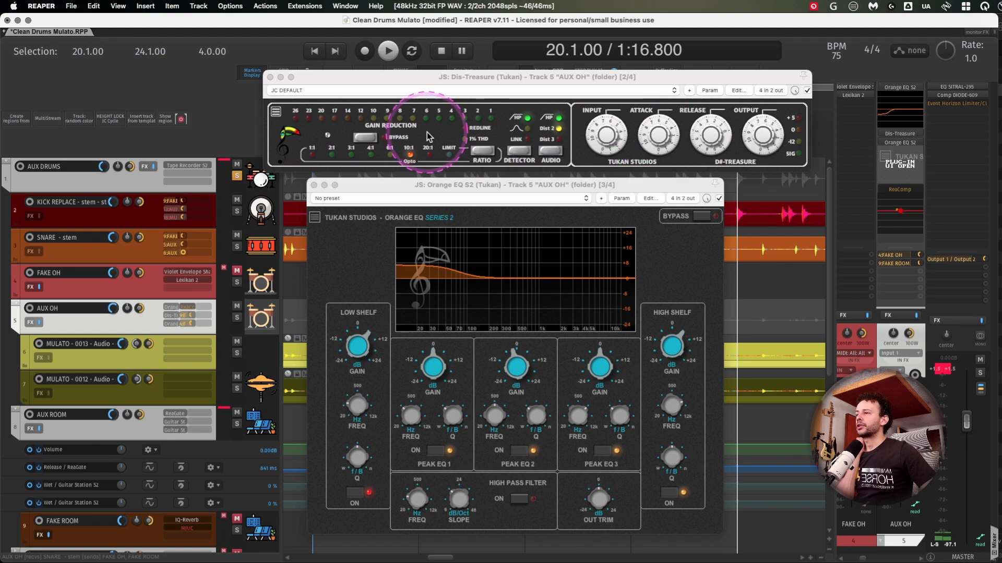
# - Switch off Peak EQ 1, Peak EQ 2, Peak EQ 3 and the high shelf in the second Orange EQ S2
pyautogui.moveTo(455, 231)
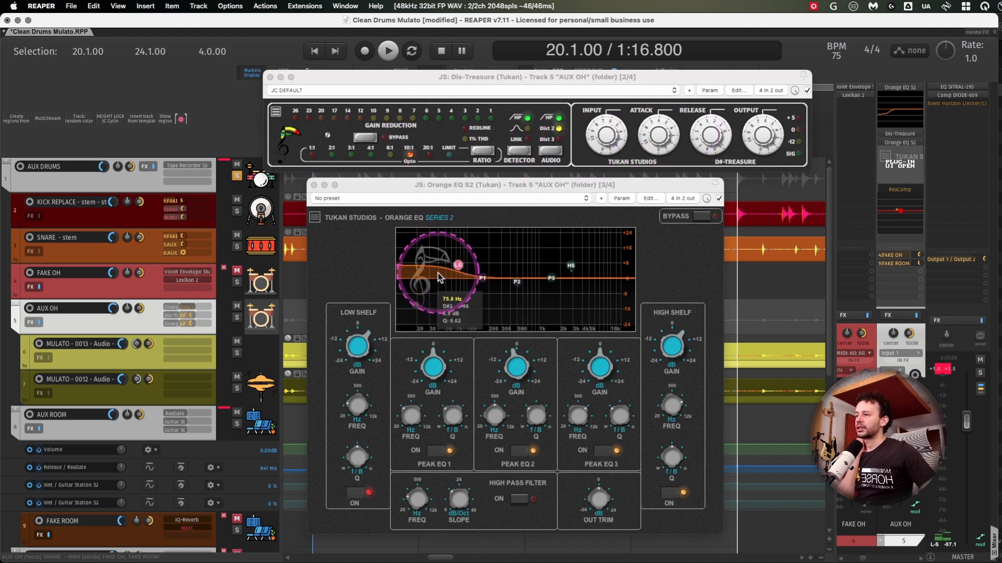
pyautogui.moveTo(559, 283)
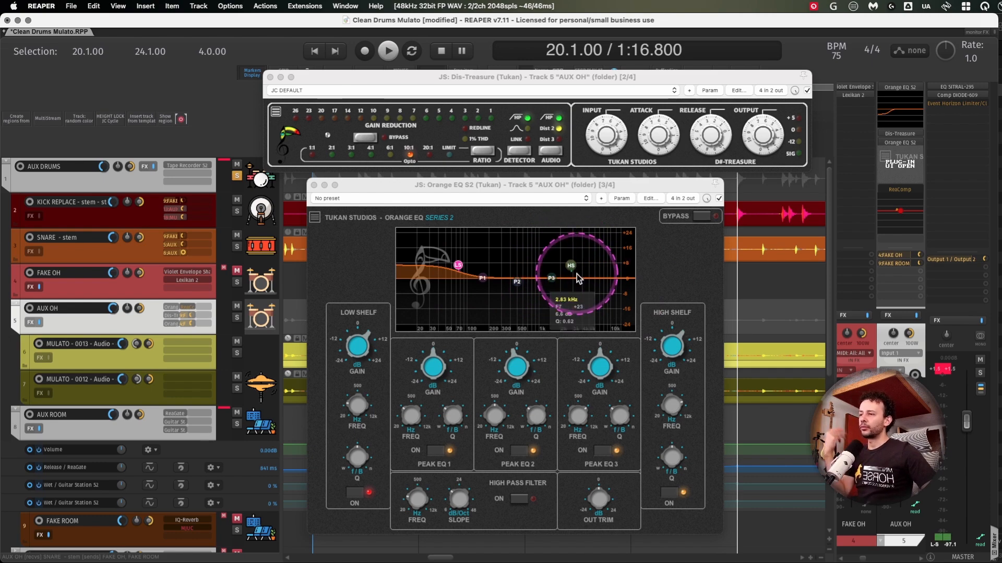
pyautogui.click(434, 451)
pyautogui.click(520, 451)
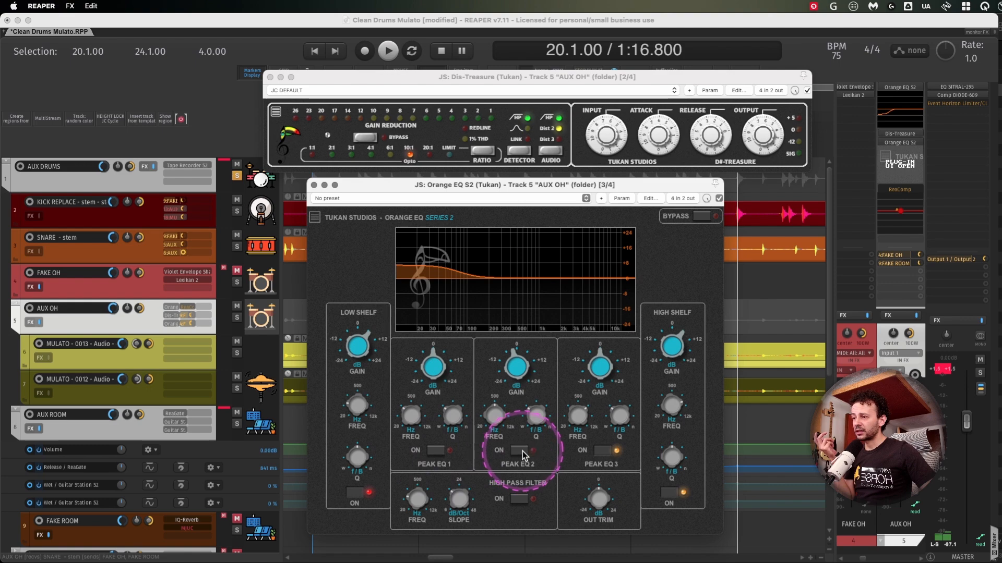
pyautogui.click(601, 451)
pyautogui.click(670, 493)
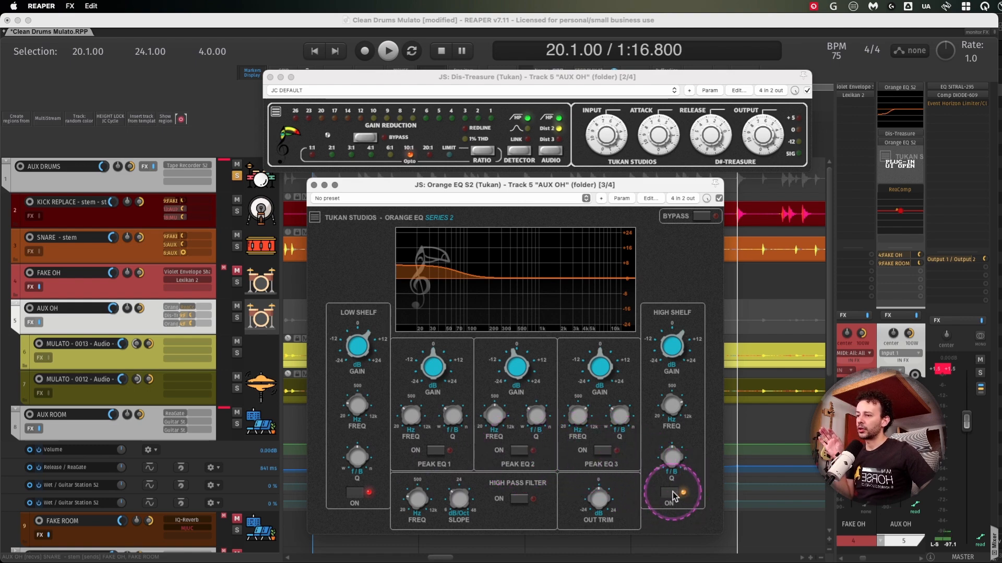
# - Set the Peak EQ 3 gain of the second Orange EQ S2 to 2.40 dB and toggle that band's on switch
pyautogui.click(602, 369)
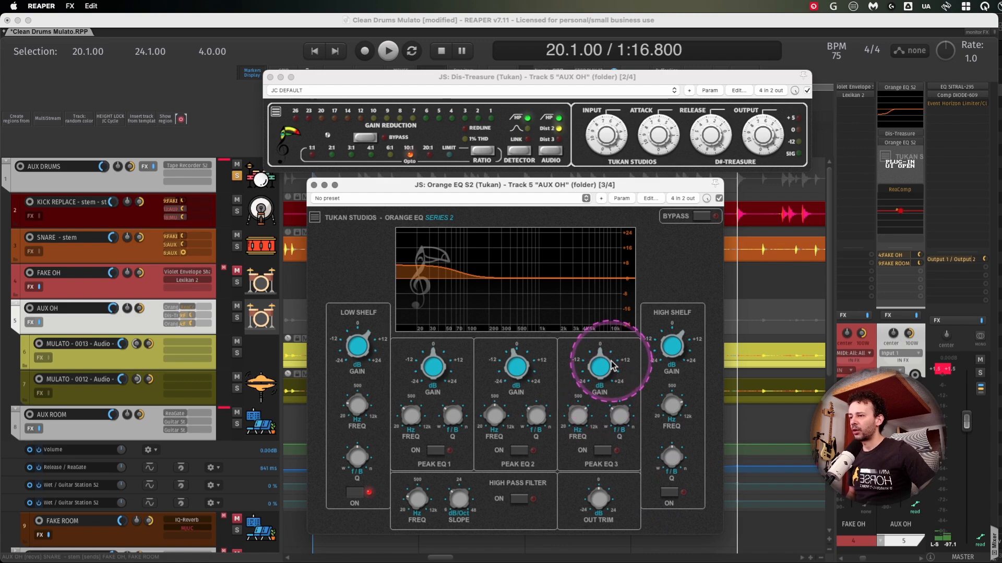
pyautogui.moveTo(607, 365); pyautogui.dragTo(603, 364)
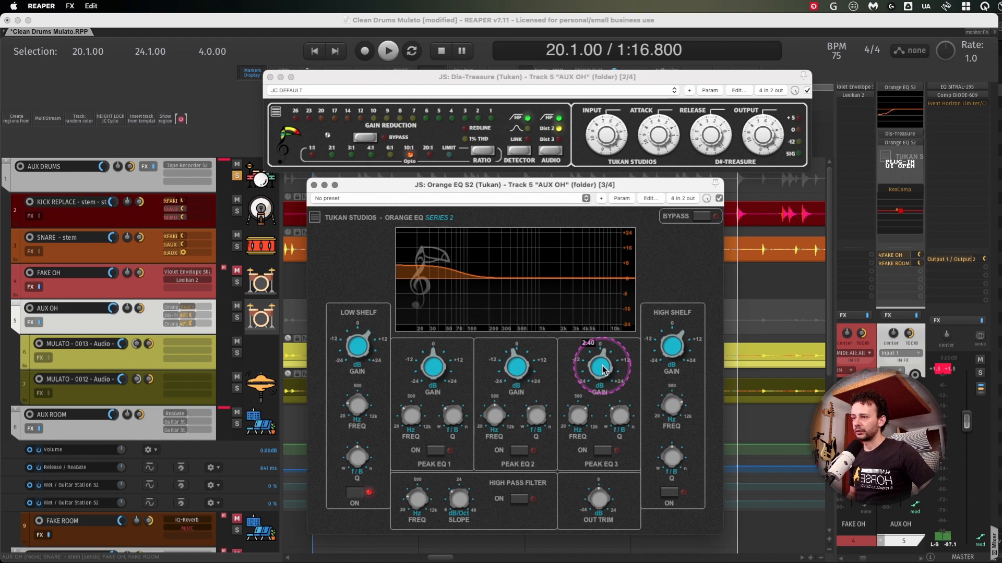
pyautogui.click(598, 451)
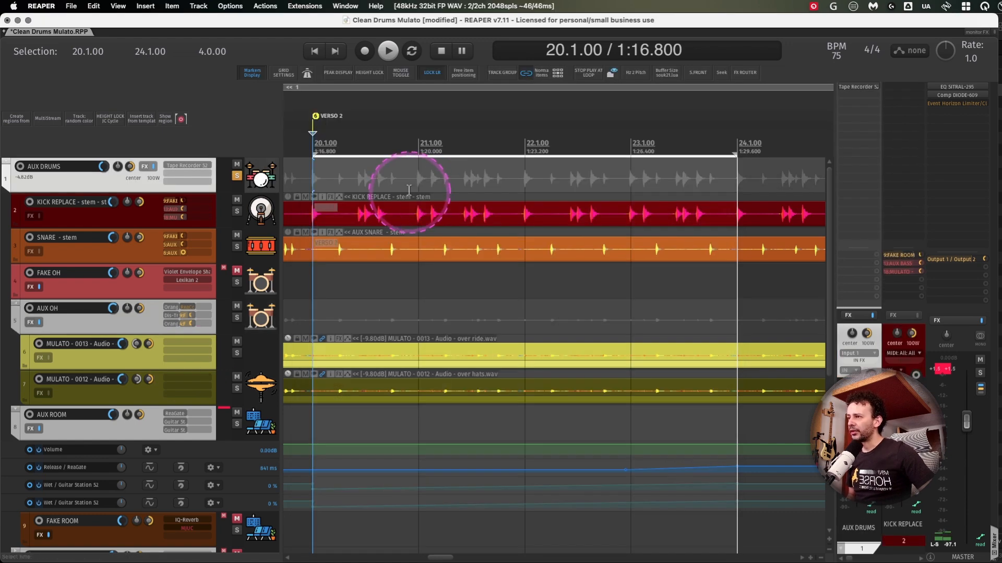
# - Shorten the time selection to 20.1.00–22.1.00 and solo the AUX ROOM track
pyautogui.moveTo(505, 142); pyautogui.dragTo(287, 139)
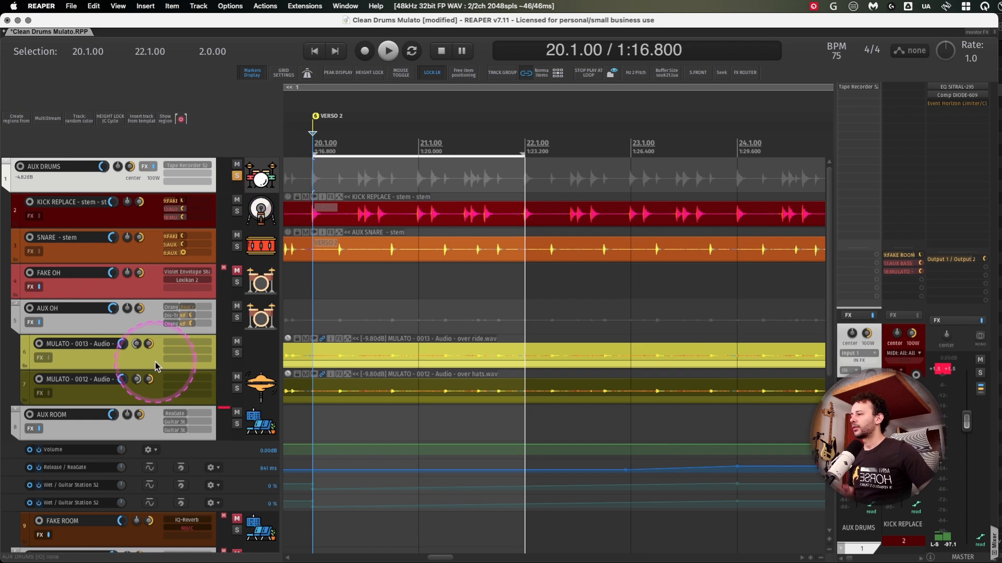
pyautogui.scroll(-5, 148, 380)
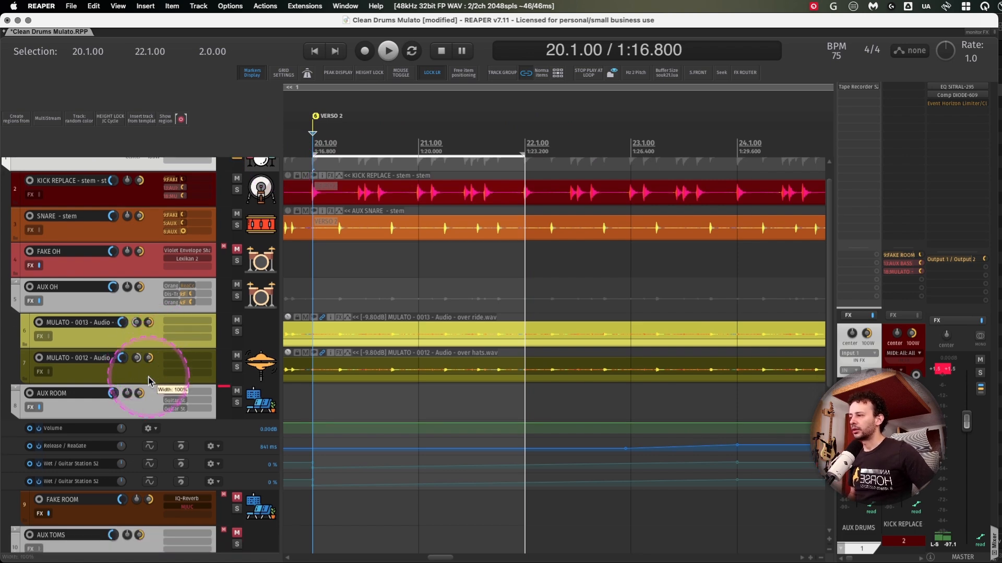
pyautogui.scroll(4, 148, 377)
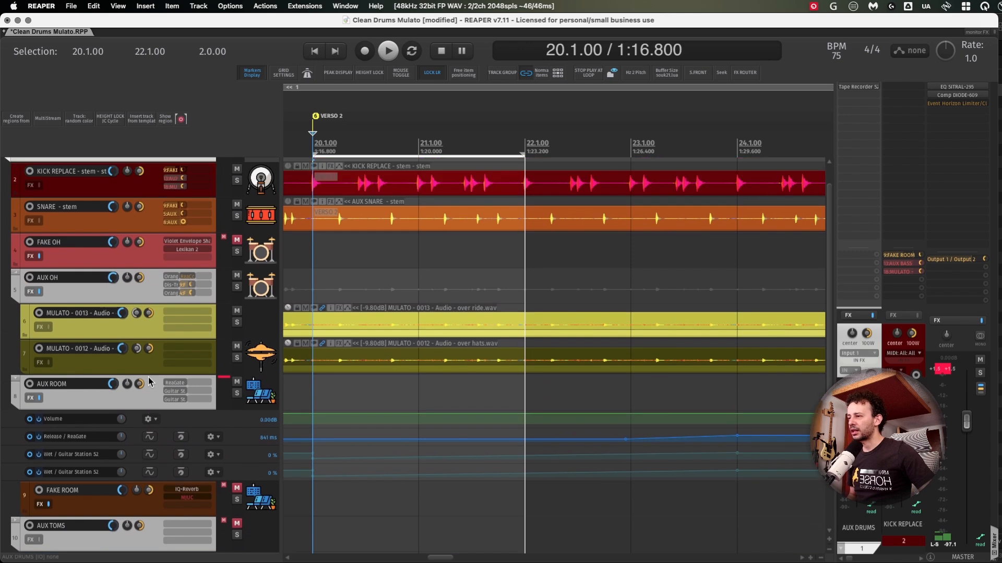
pyautogui.click(124, 401)
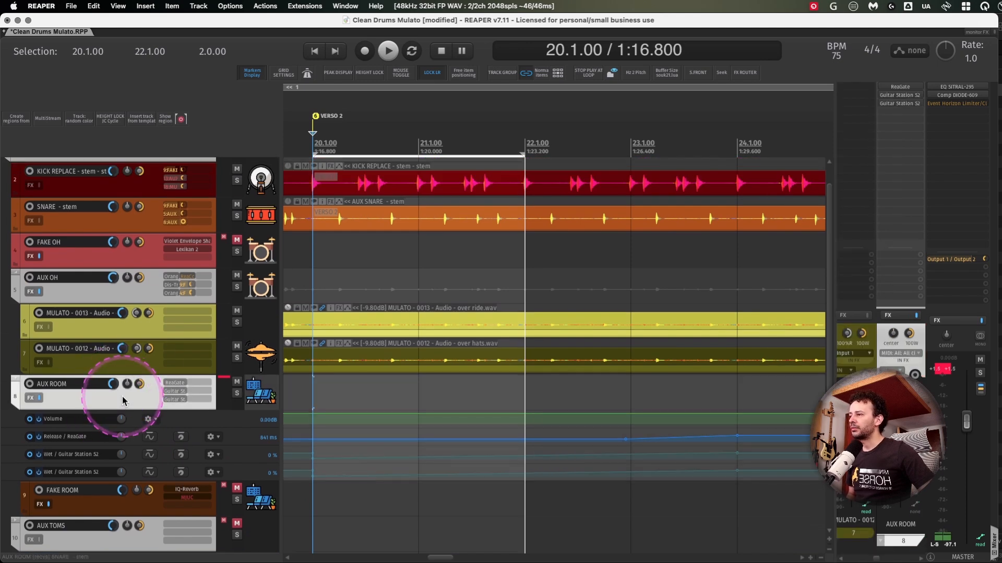
pyautogui.press('F6')
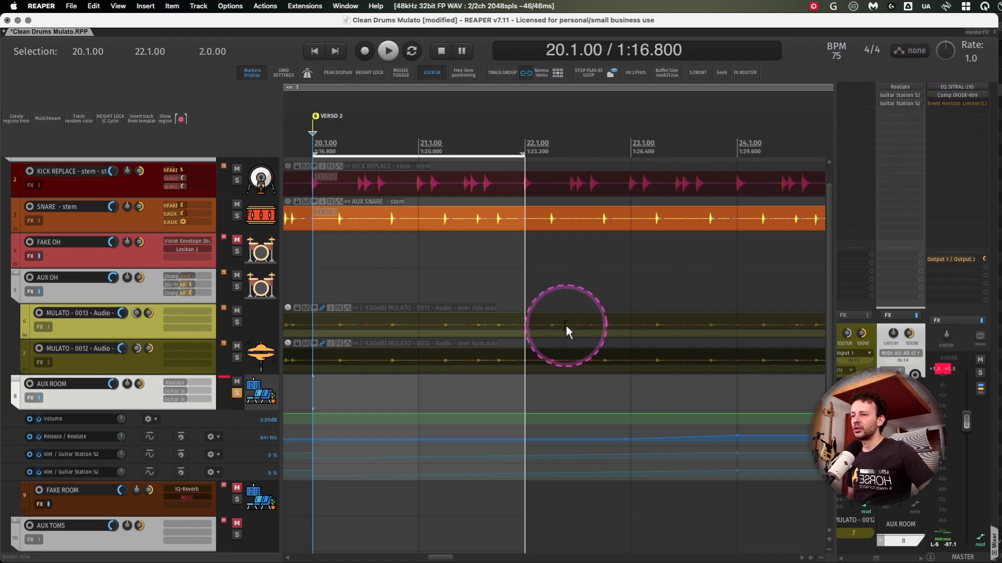
# - Open IQ-Reverb on the FAKE ROOM track, audition the loop through it, and rotate the Chamber Gong impulse response display
pyautogui.click(127, 506)
pyautogui.click(187, 490)
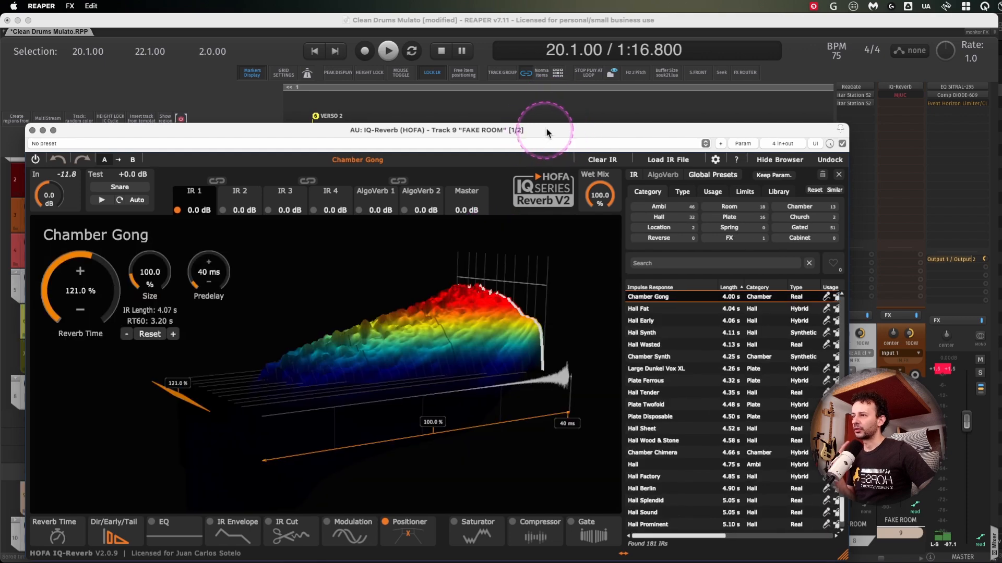
pyautogui.moveTo(545, 130); pyautogui.dragTo(579, 73)
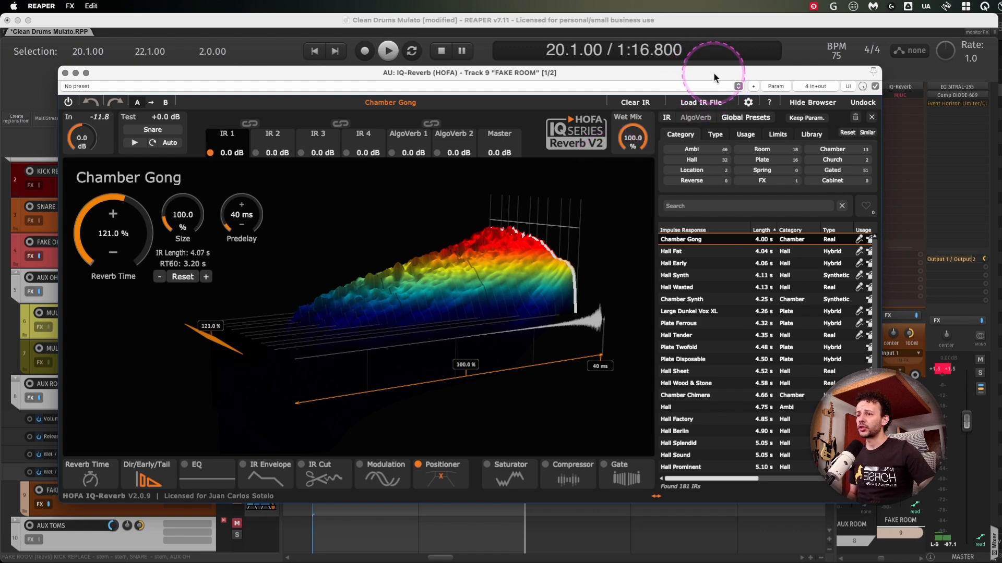
pyautogui.moveTo(712, 72); pyautogui.dragTo(693, 84)
pyautogui.moveTo(508, 101); pyautogui.dragTo(510, 126)
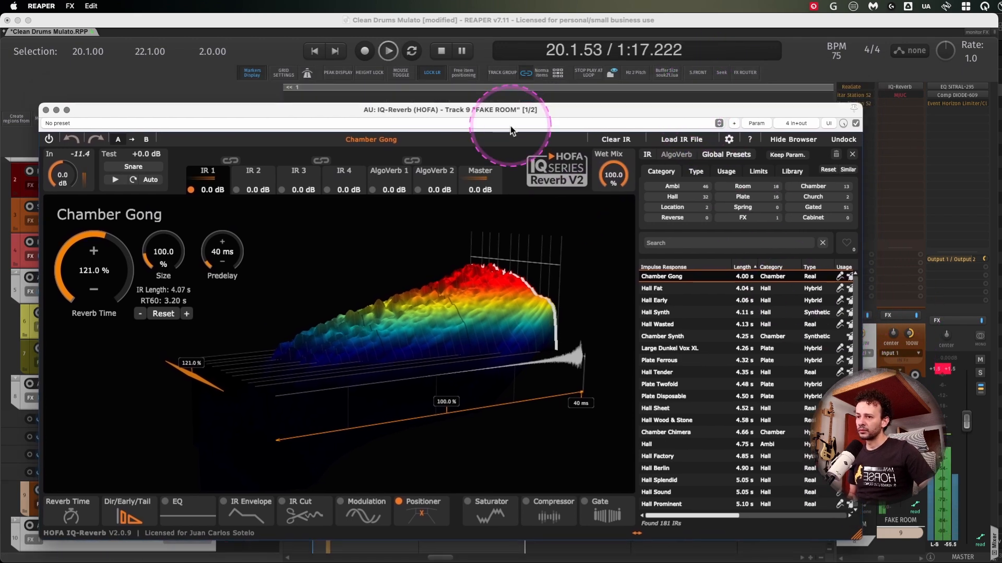
pyautogui.moveTo(901, 434); pyautogui.dragTo(902, 436)
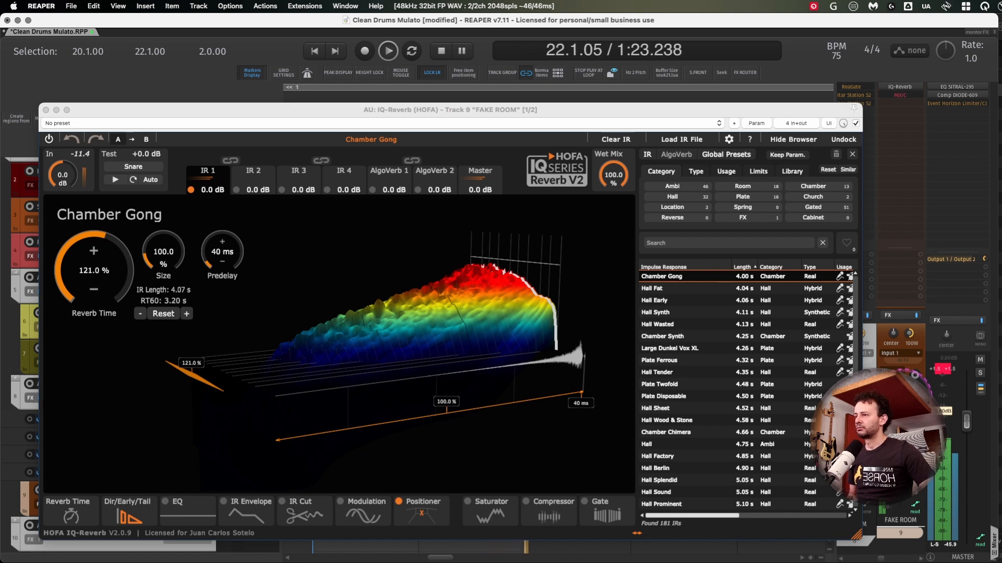
pyautogui.press('space')
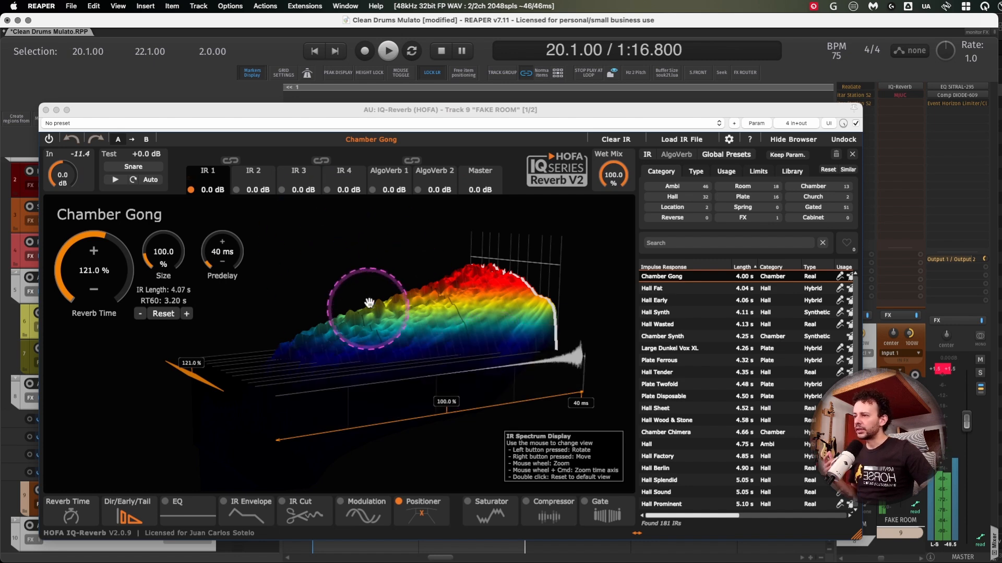
pyautogui.moveTo(418, 319); pyautogui.dragTo(438, 253)
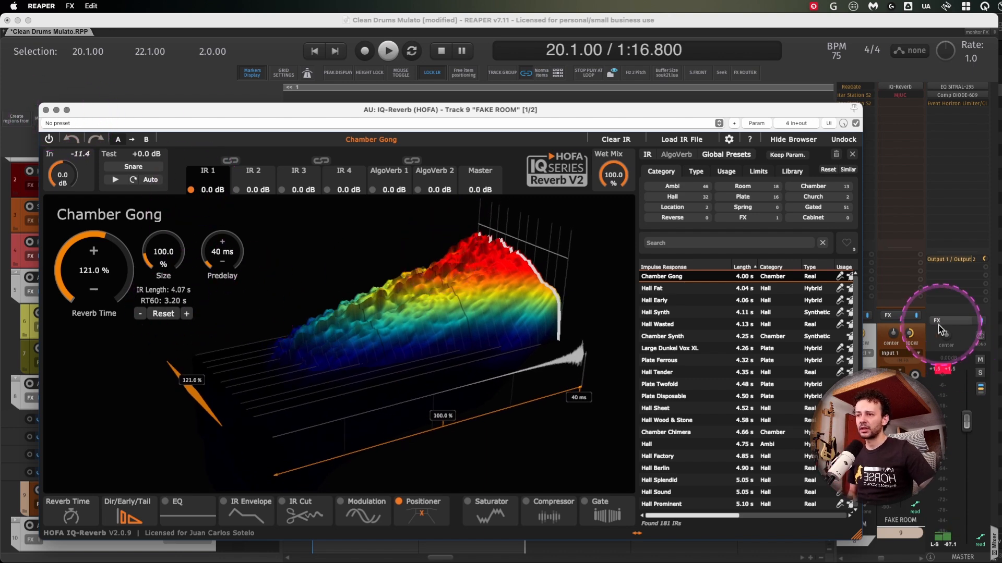
# - Review the FAKE ROOM track's receives in its routing window, then close the routing and reverb windows
pyautogui.click(921, 334)
pyautogui.click(920, 335)
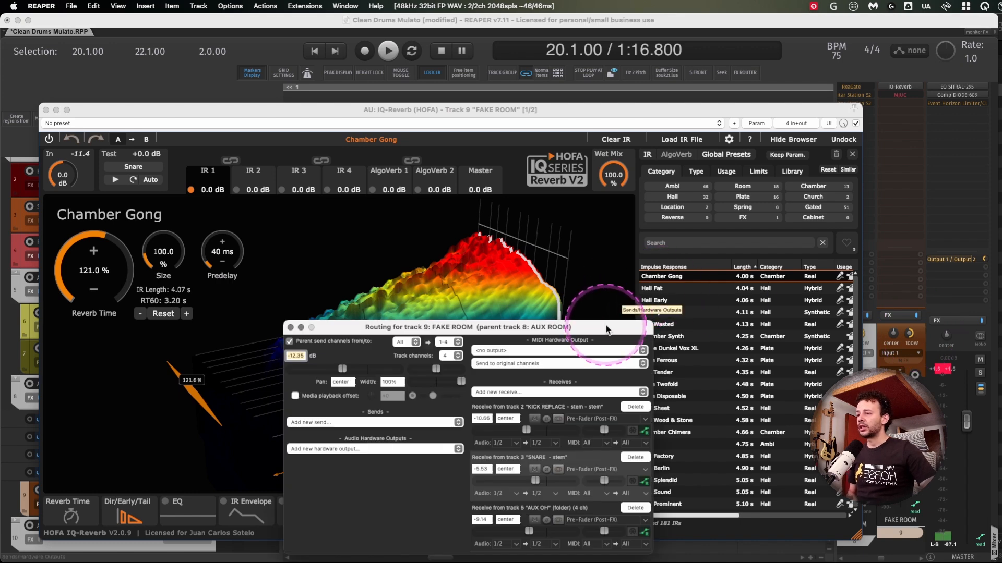
pyautogui.moveTo(605, 319); pyautogui.dragTo(621, 210)
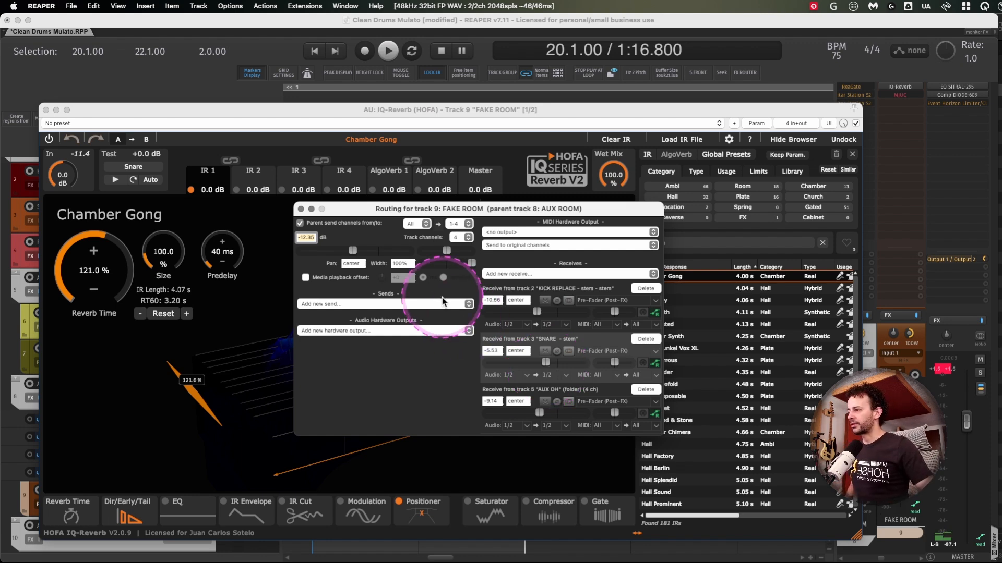
pyautogui.click(300, 209)
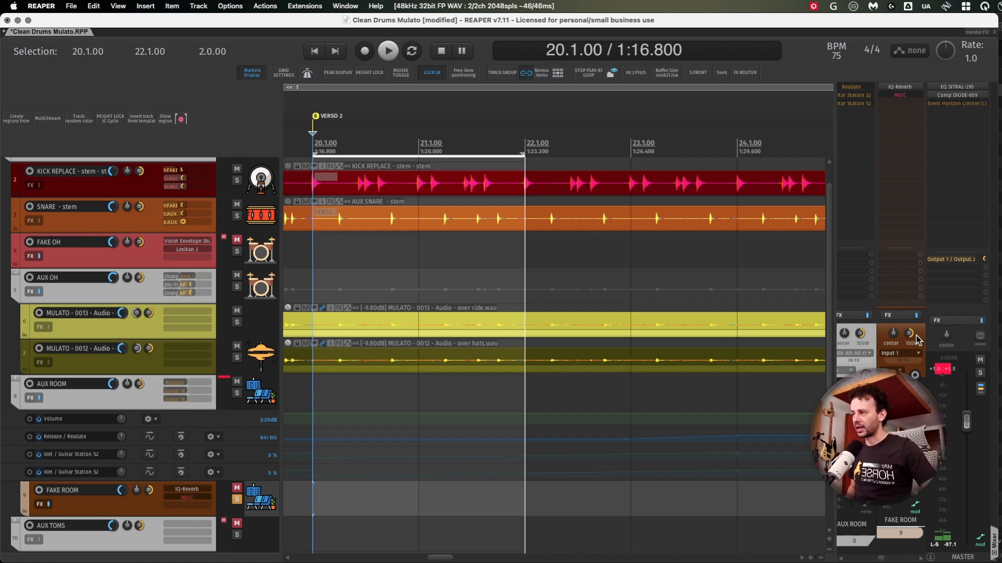
# - Solo the AUX ROOM track and remove the solo from the FAKE ROOM track
pyautogui.click(869, 340)
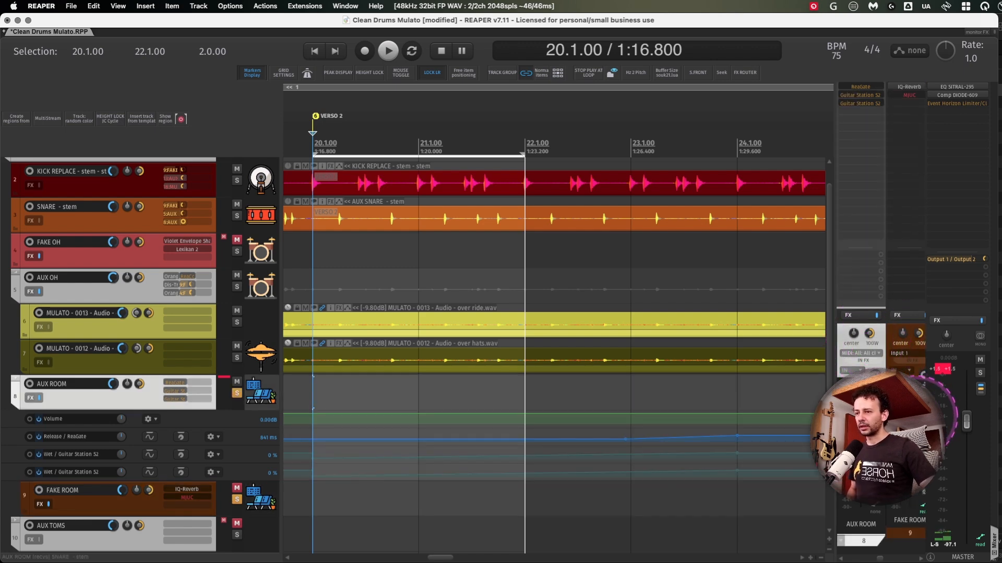
pyautogui.click(94, 503)
pyautogui.click(908, 414)
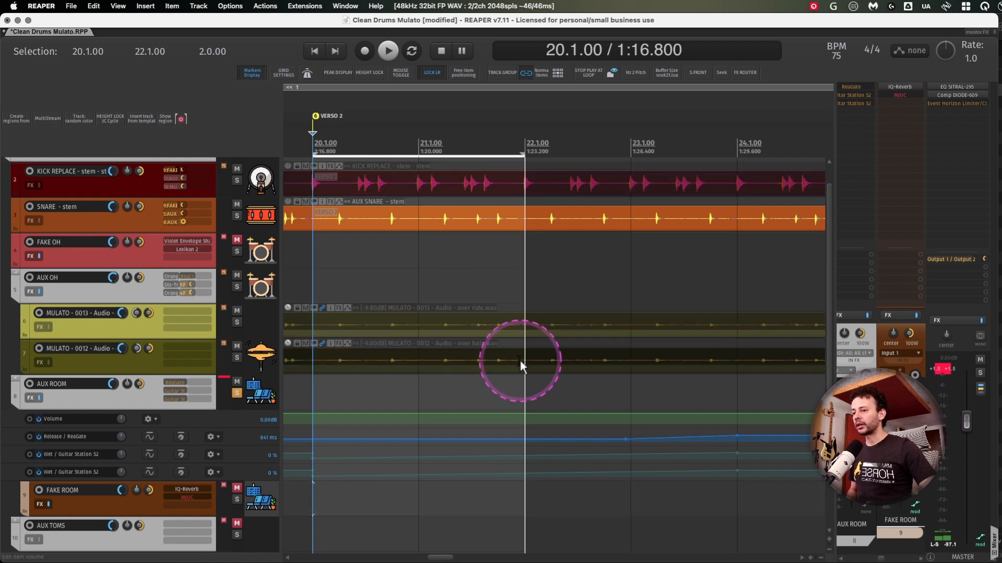
# - Widen the mixer to show the channels from SNARE to FAKE ROOM and enable ReaGate on the AUX ROOM track
pyautogui.hscroll(-1, 182, 316)
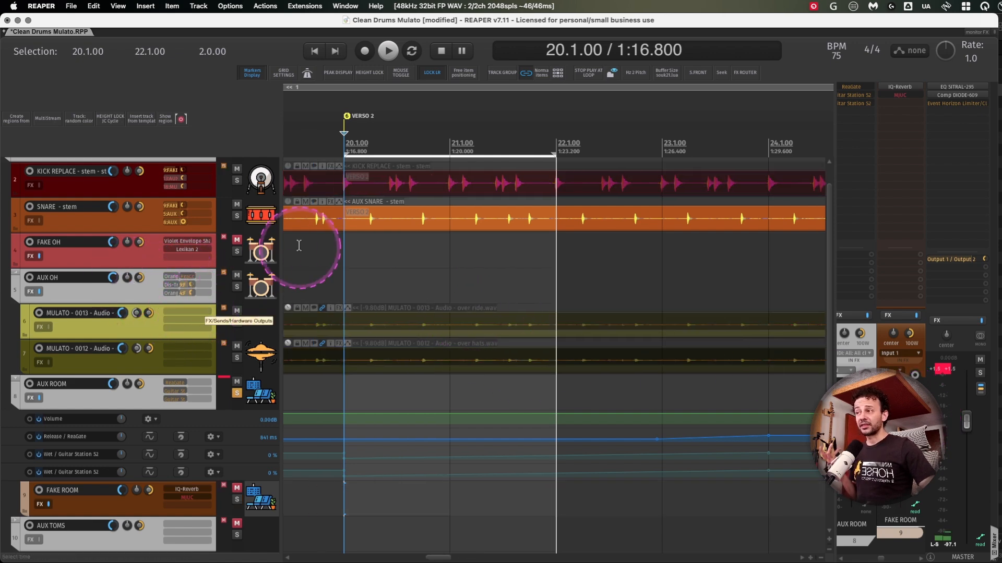
pyautogui.click(112, 226)
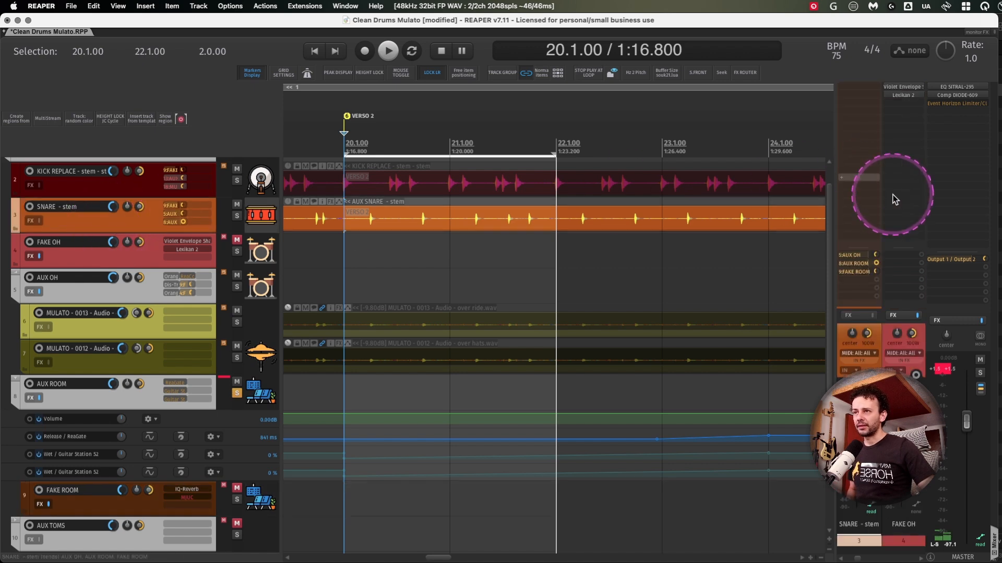
pyautogui.click(155, 392)
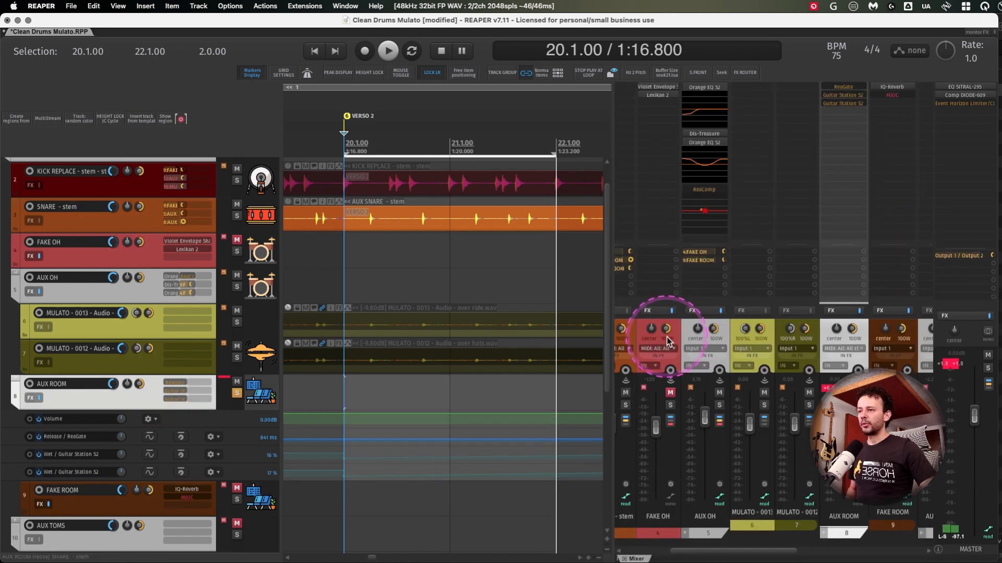
pyautogui.hscroll(-1, 667, 338)
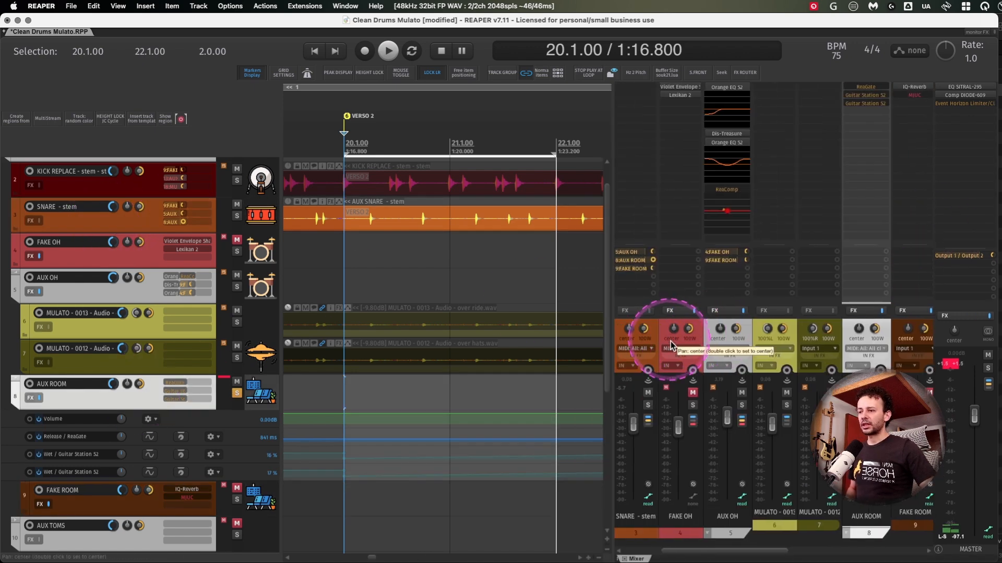
pyautogui.click(695, 335)
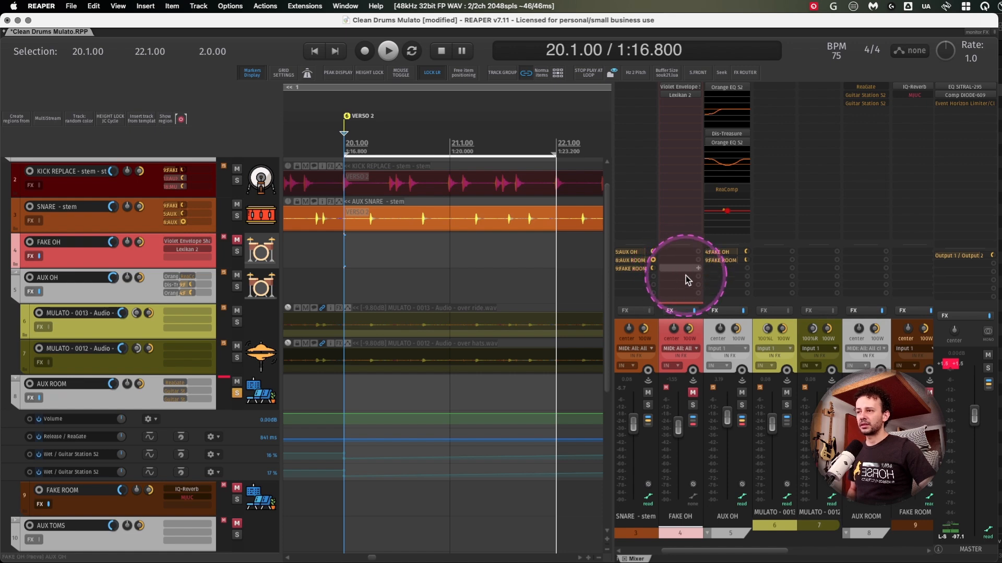
pyautogui.moveTo(681, 270); pyautogui.dragTo(861, 97)
pyautogui.hotkey('ctrl', 'alt', 'm')
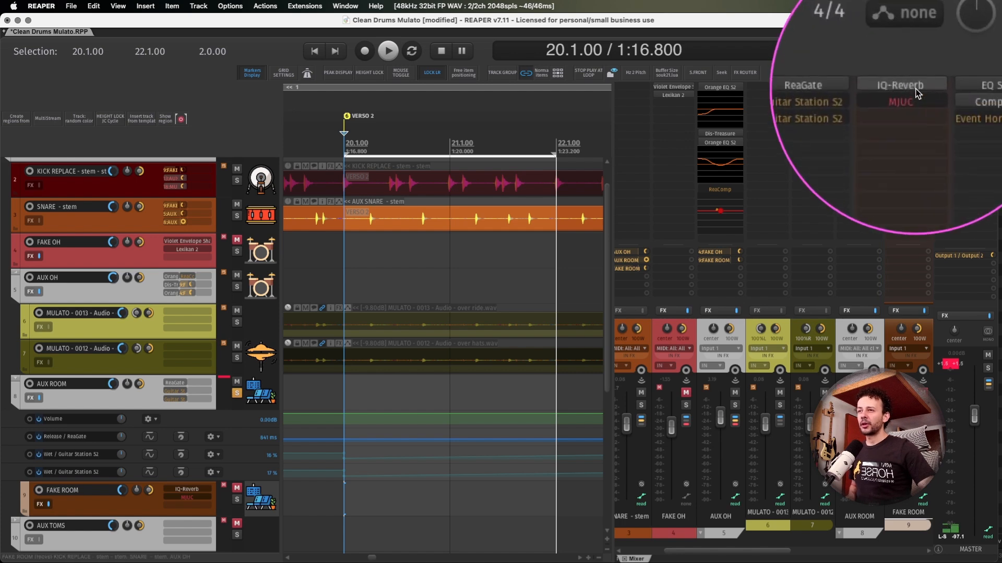
pyautogui.hotkey('ctrl', 'alt', 'm')
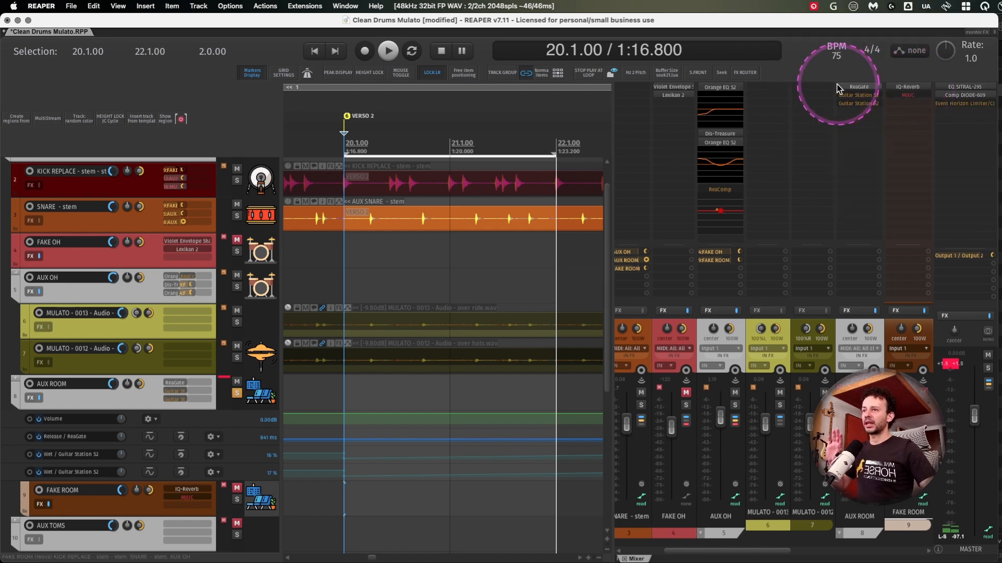
# - Open ReaGate on the AUX ROOM track and inspect its 4 in 2 out pin routing
pyautogui.click(858, 92)
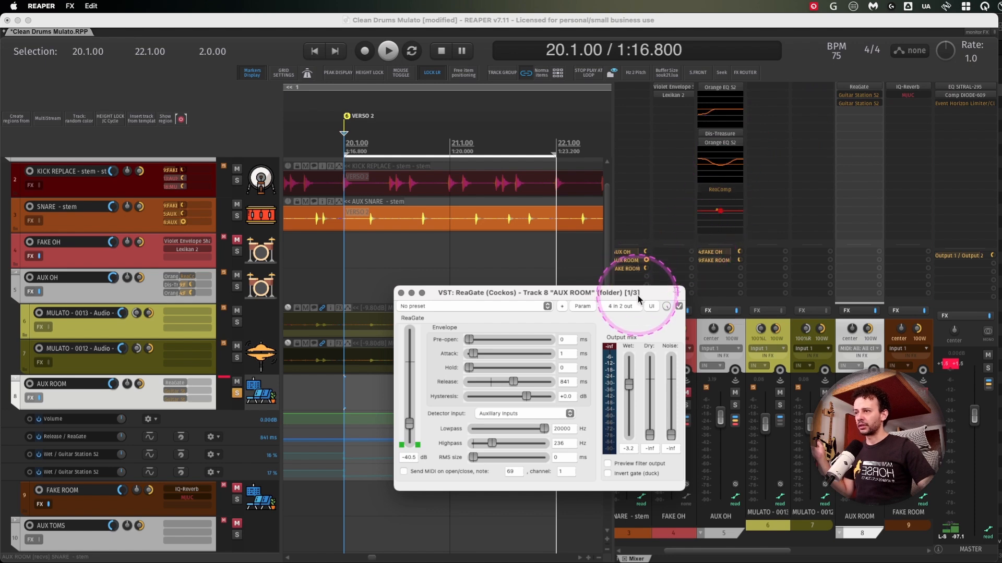
pyautogui.moveTo(652, 175); pyautogui.dragTo(651, 159)
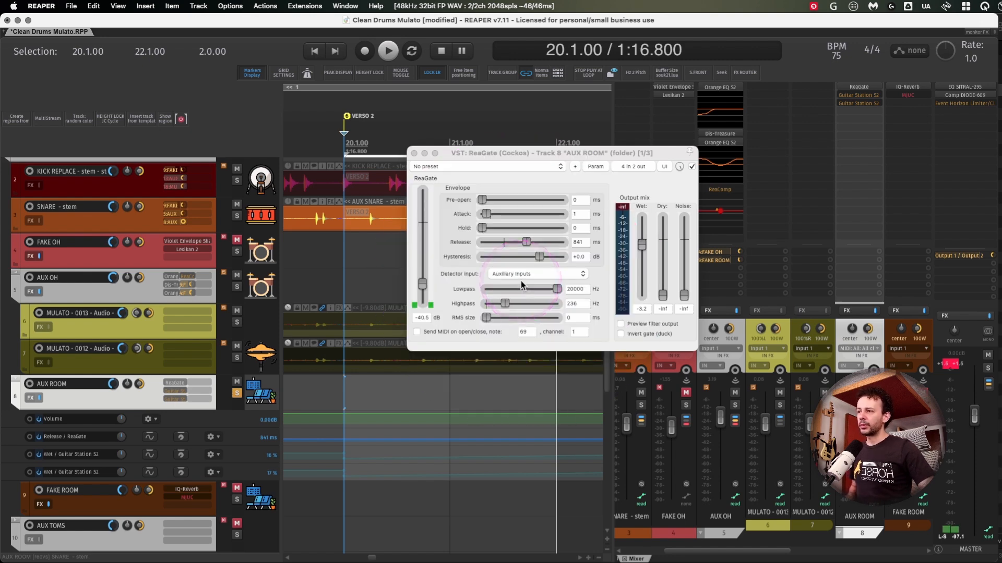
pyautogui.click(633, 166)
pyautogui.click(637, 171)
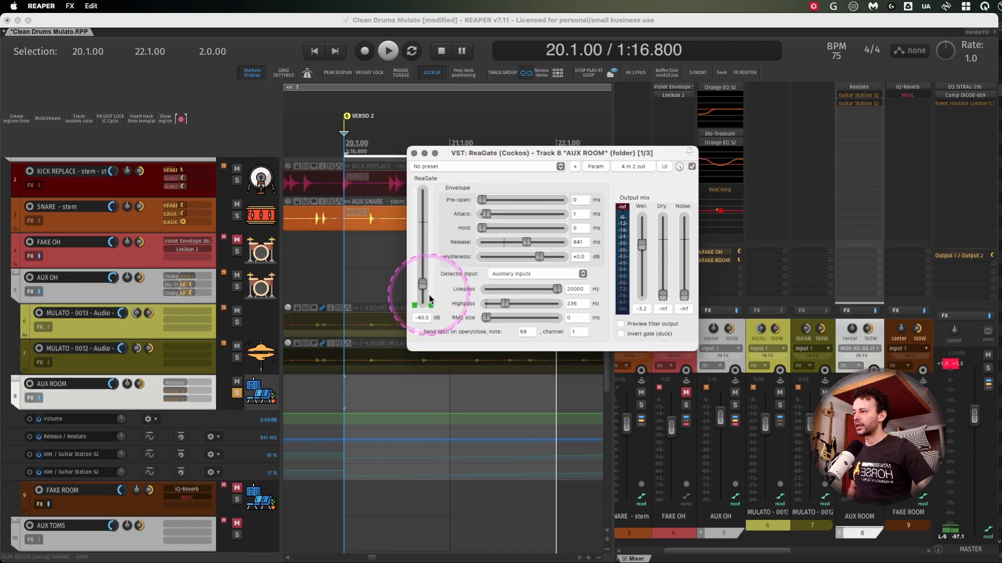
# - Preview a higher gate threshold on the AUX SNARE item in Dynamic split items, then close the dialog without splitting
pyautogui.click(362, 217)
pyautogui.press('d')
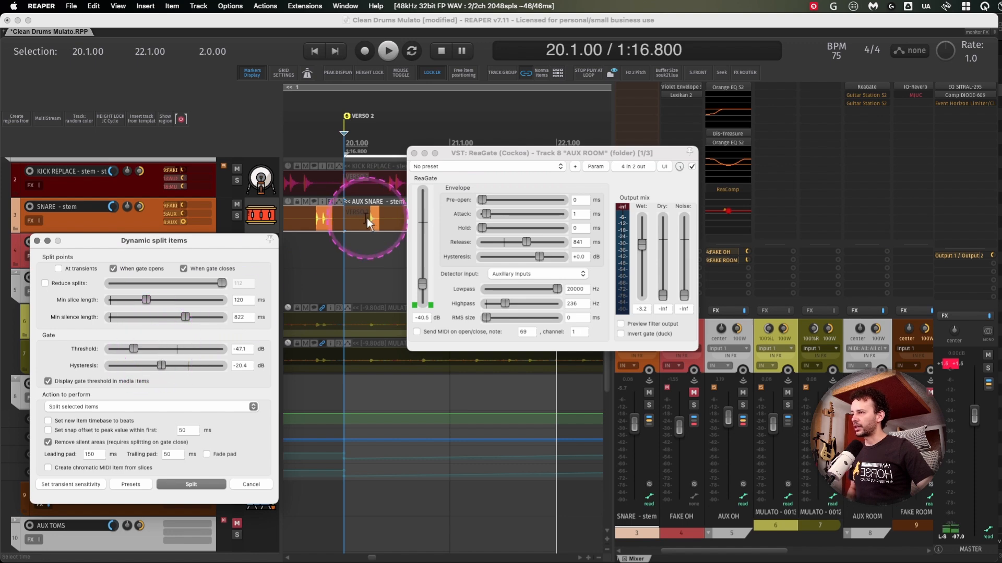
pyautogui.moveTo(308, 220); pyautogui.dragTo(349, 221)
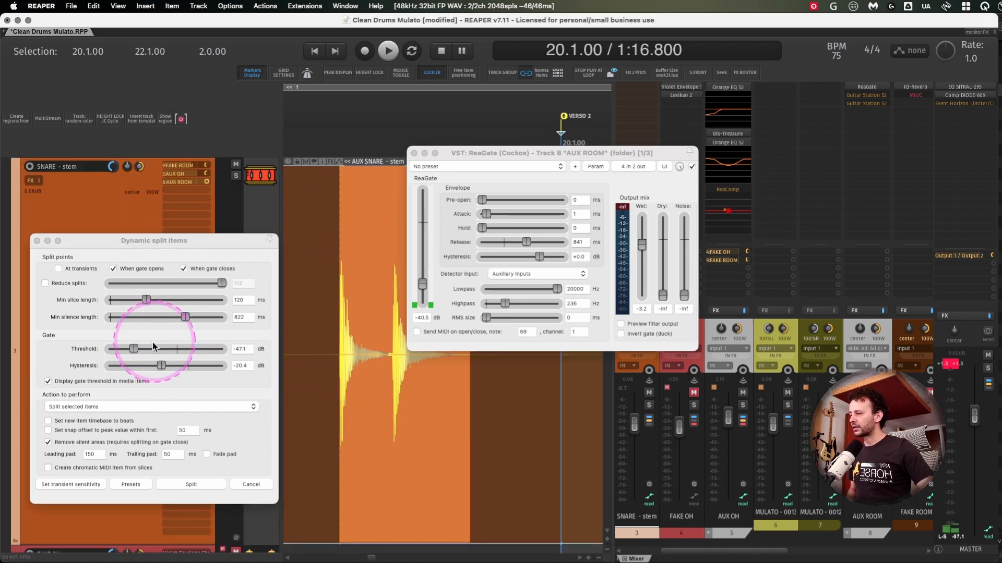
pyautogui.moveTo(134, 349); pyautogui.dragTo(181, 348)
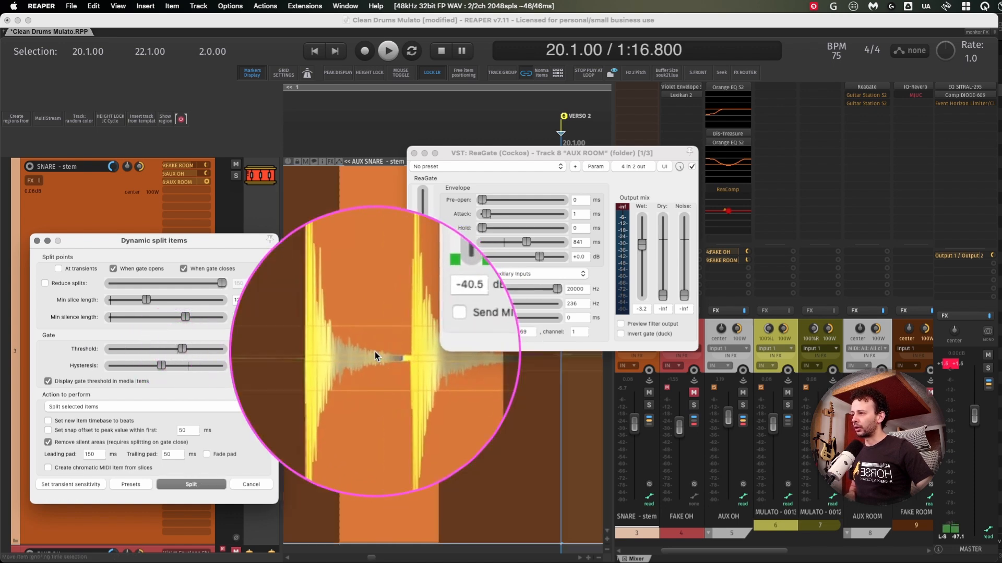
pyautogui.click(37, 241)
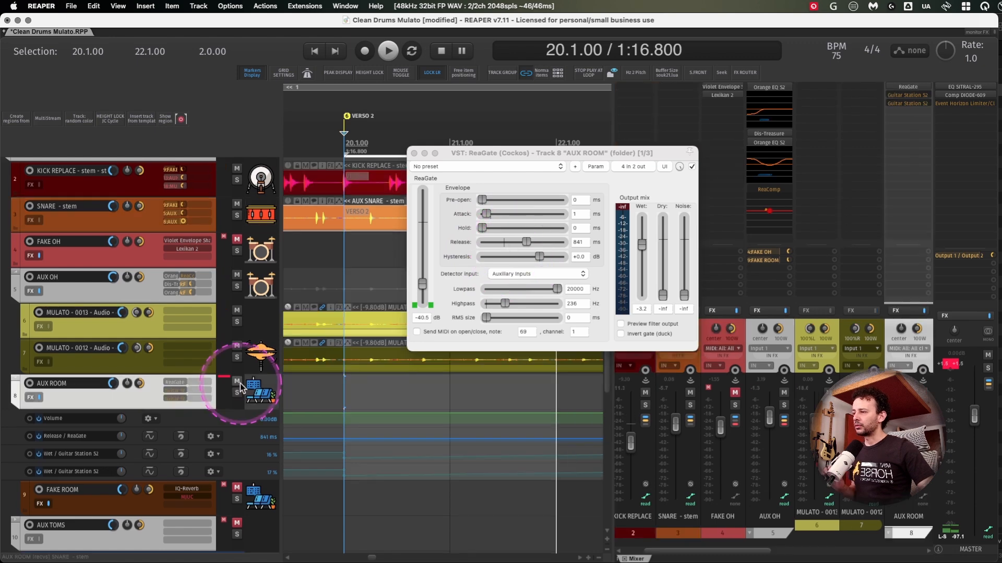
# - Remove the solo from AUX ROOM, mute the track, and listen to the drum loop without it
pyautogui.click(238, 382)
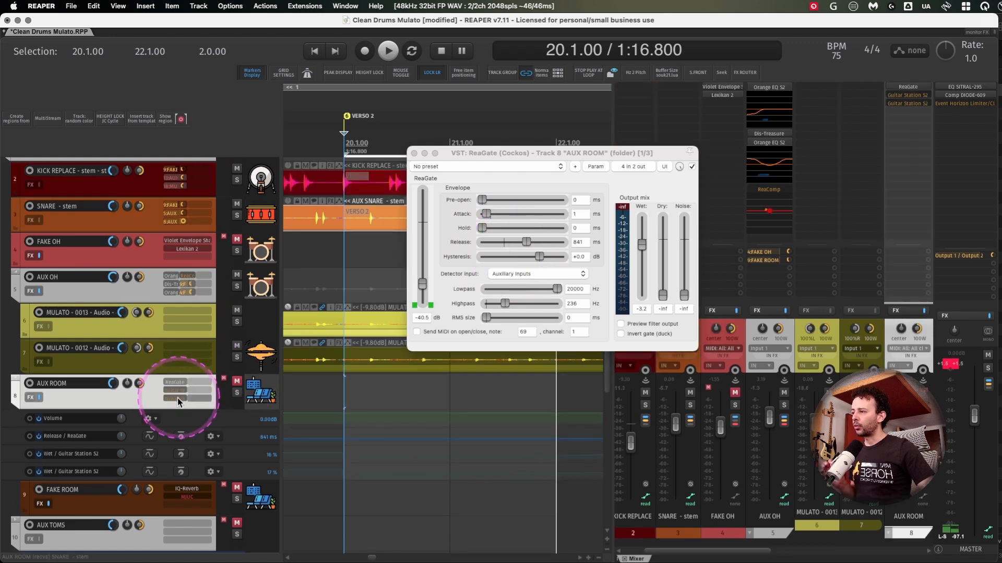
pyautogui.press('space')
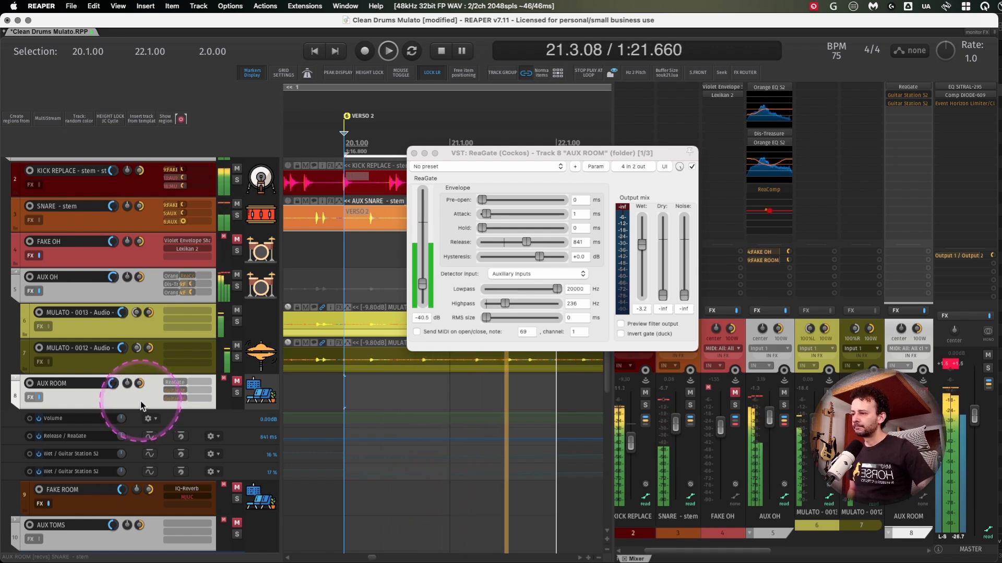
pyautogui.press('space')
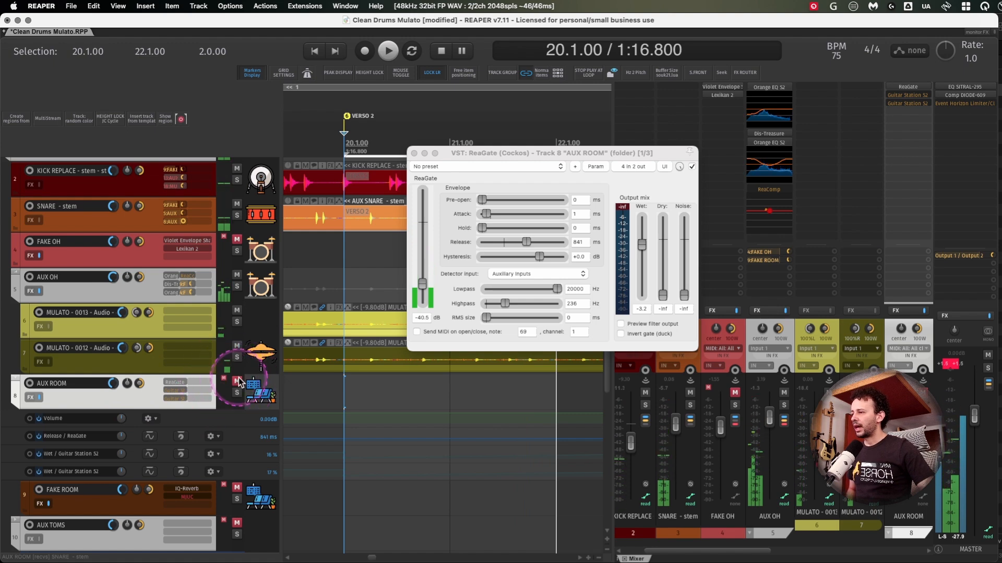
# - Unmute AUX ROOM, bypass its ReaGate, and listen to the drum loop with the ungated room
pyautogui.click(119, 401)
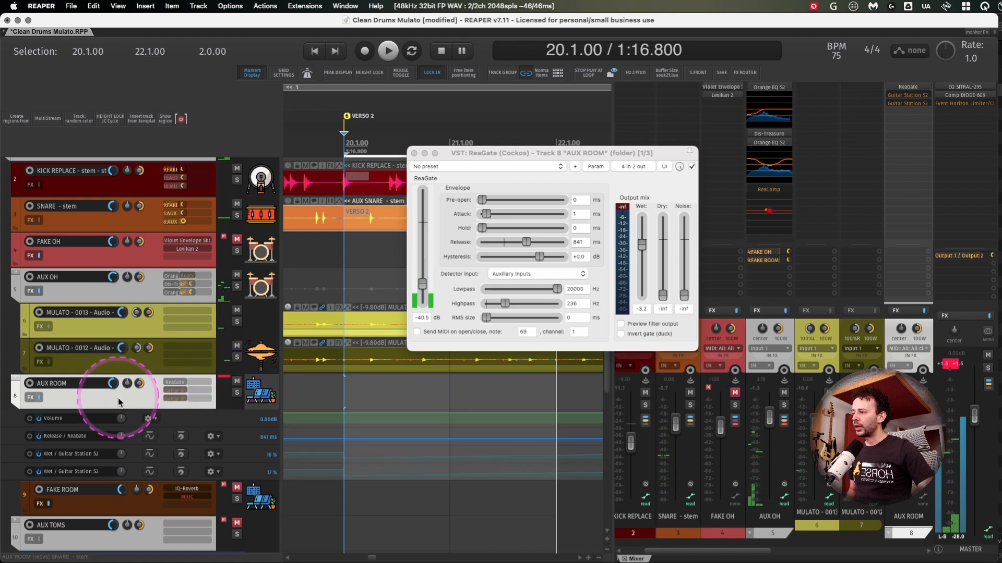
pyautogui.keyDown('shift'); pyautogui.click(171, 383); pyautogui.keyUp('shift')
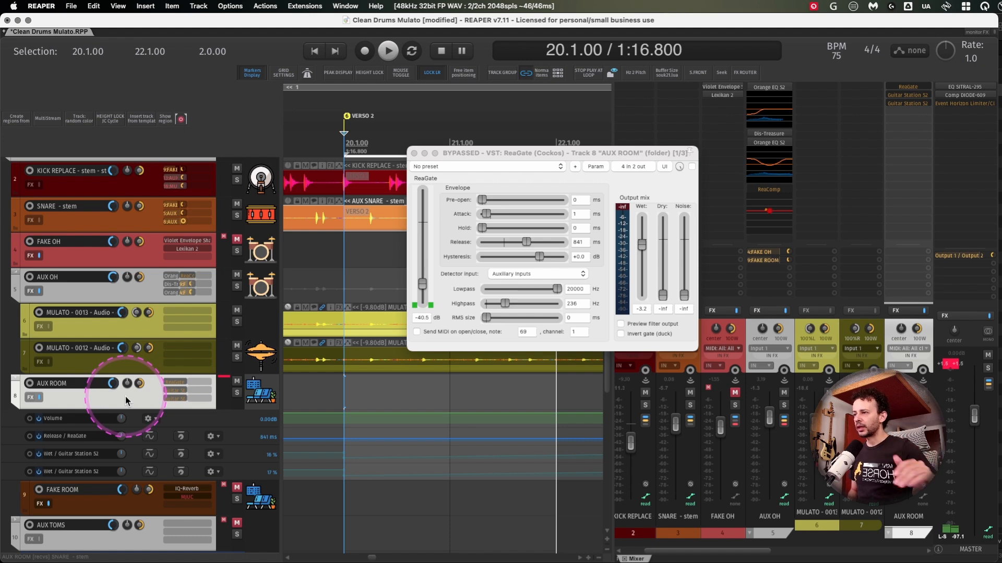
pyautogui.press('space')
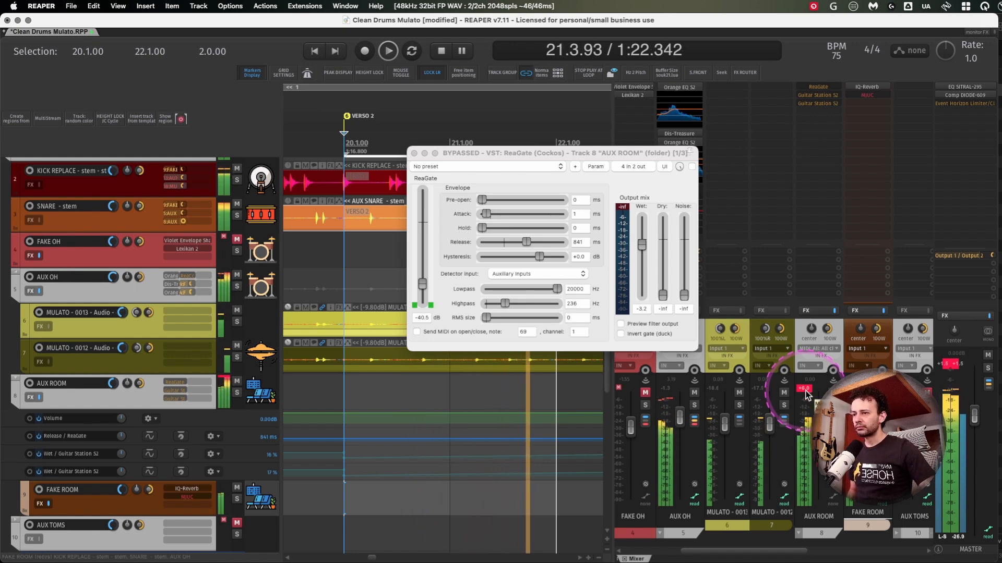
pyautogui.press('space')
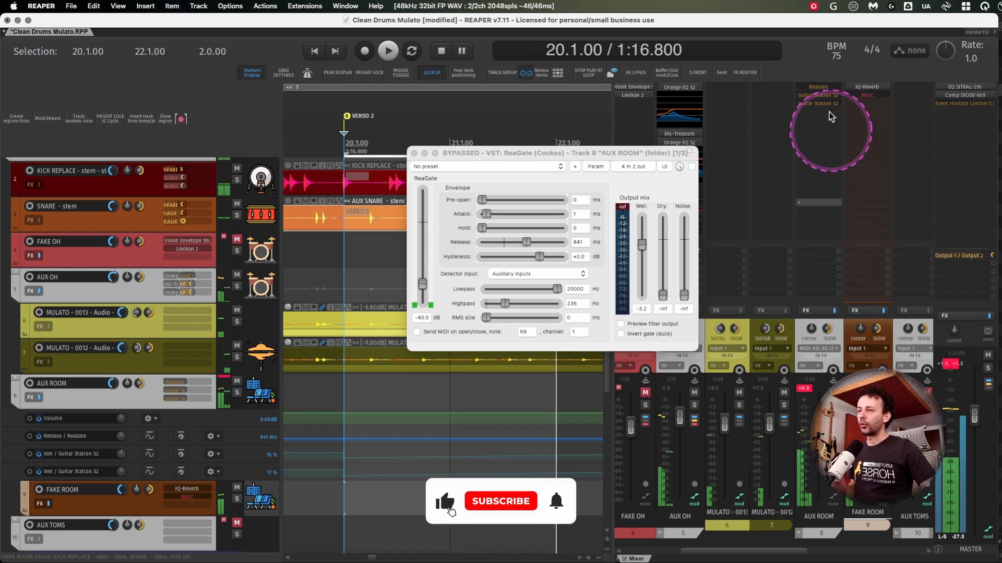
# - Re-enable ReaGate on AUX ROOM, audition the gated room, then close the plugin window and narrow the mixer
pyautogui.keyDown('shift'); pyautogui.click(821, 88); pyautogui.keyUp('shift')
pyautogui.moveTo(550, 156); pyautogui.dragTo(556, 165)
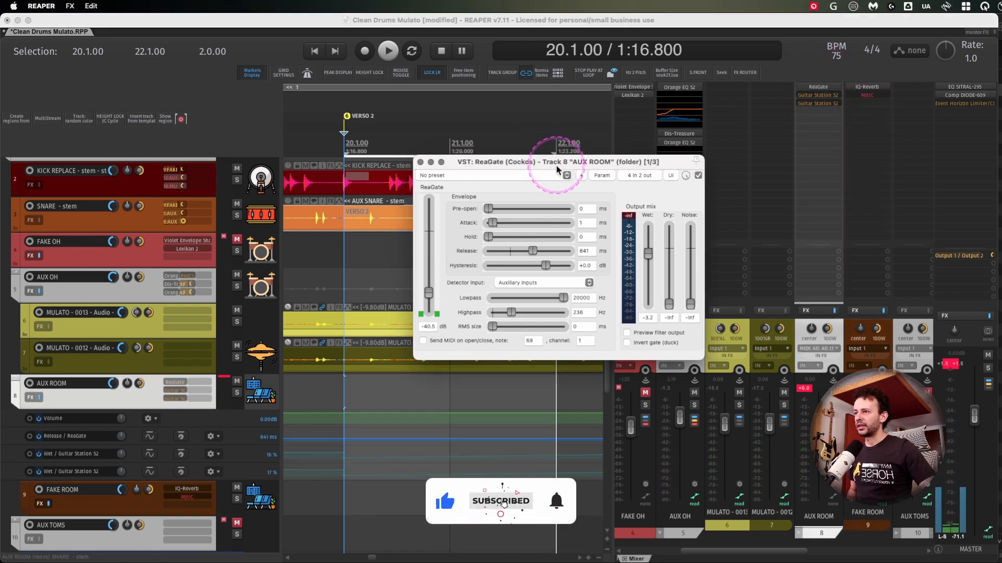
pyautogui.press('space')
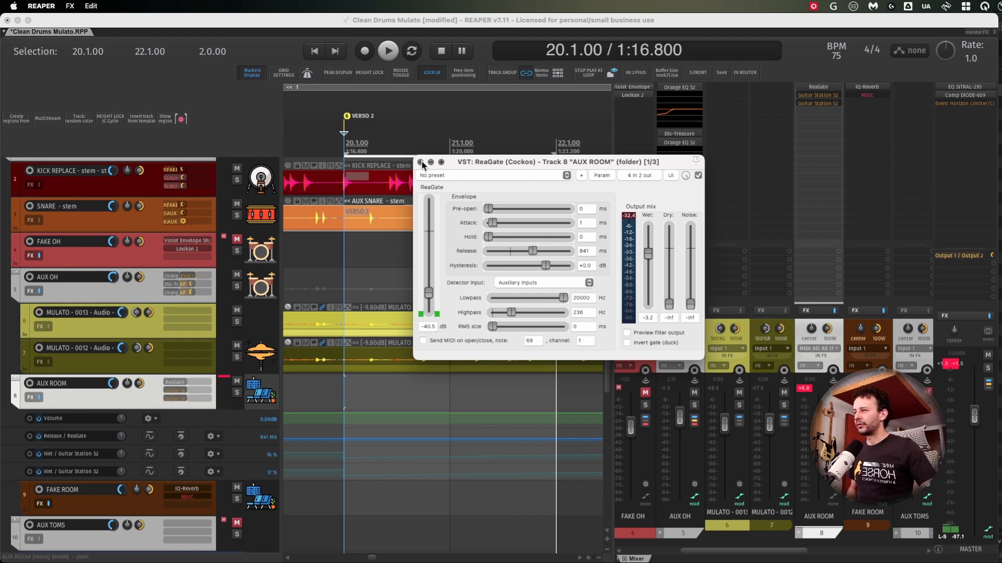
pyautogui.click(422, 162)
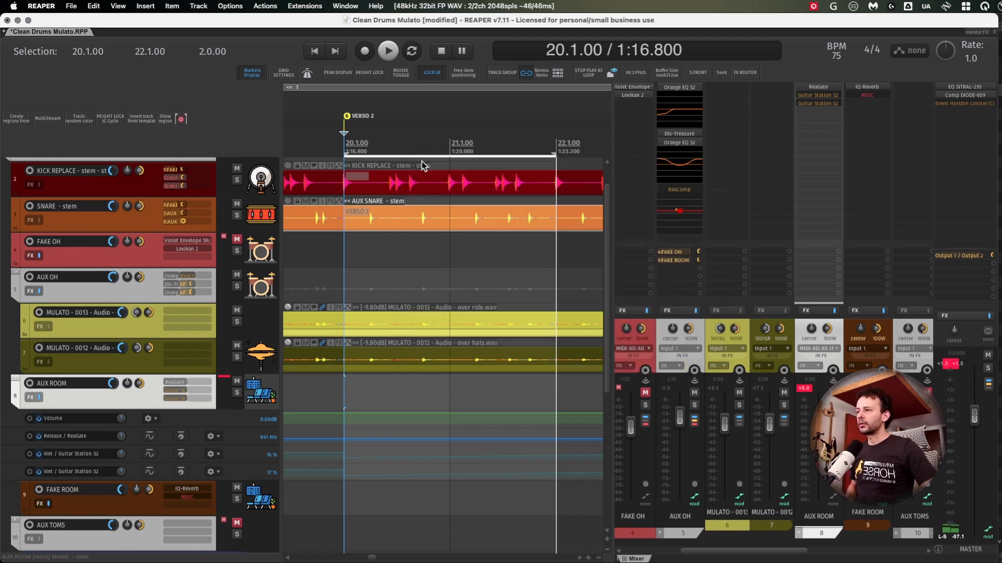
pyautogui.moveTo(614, 331); pyautogui.dragTo(814, 330)
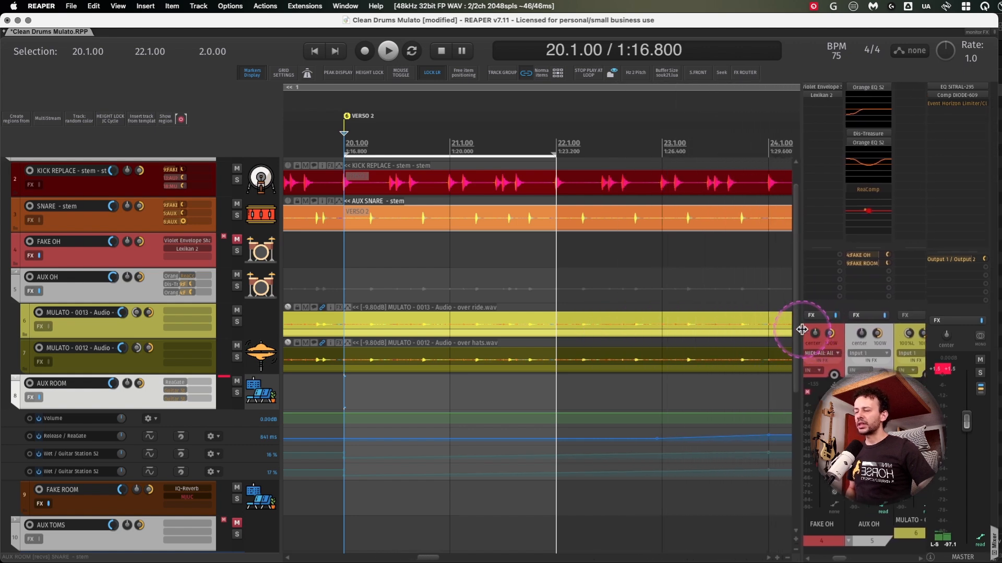
# - Arm the ReaGate Release envelope on AUX ROOM and enlarge its automation lanes around bars 21 to 25
pyautogui.scroll(-3, 753, 366)
pyautogui.hscroll(3, 712, 371)
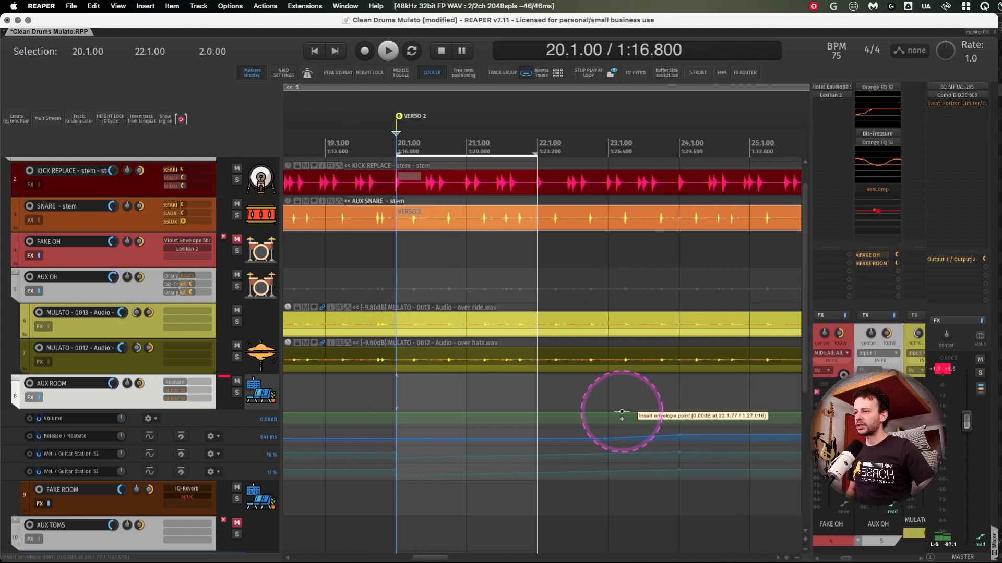
pyautogui.click(29, 436)
pyautogui.moveTo(322, 416); pyautogui.dragTo(720, 472)
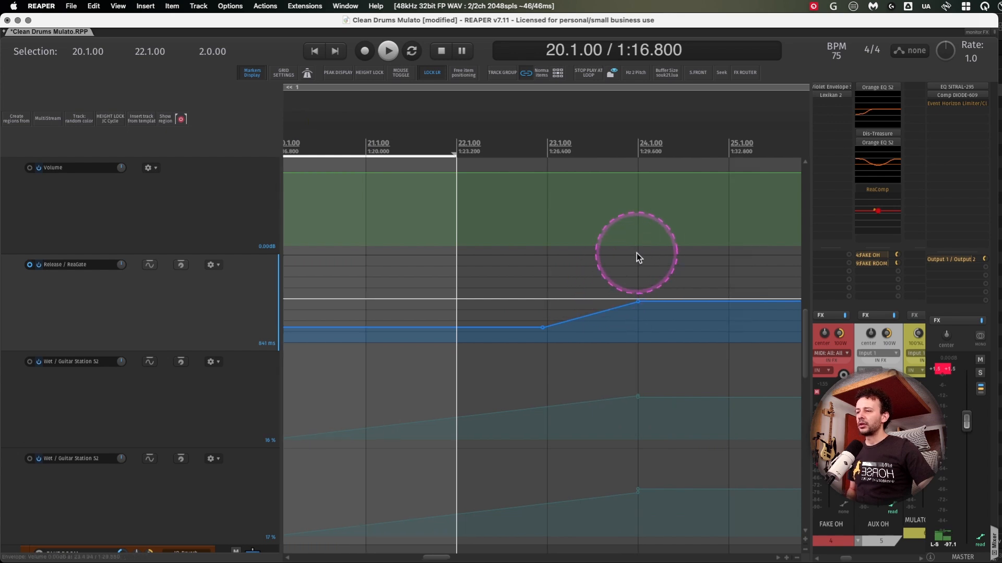
# - Set the loop to run from 22.1.00 to 25.1.00 and listen to the section where the gate release rises
pyautogui.click(639, 137)
pyautogui.moveTo(728, 146); pyautogui.dragTo(424, 145)
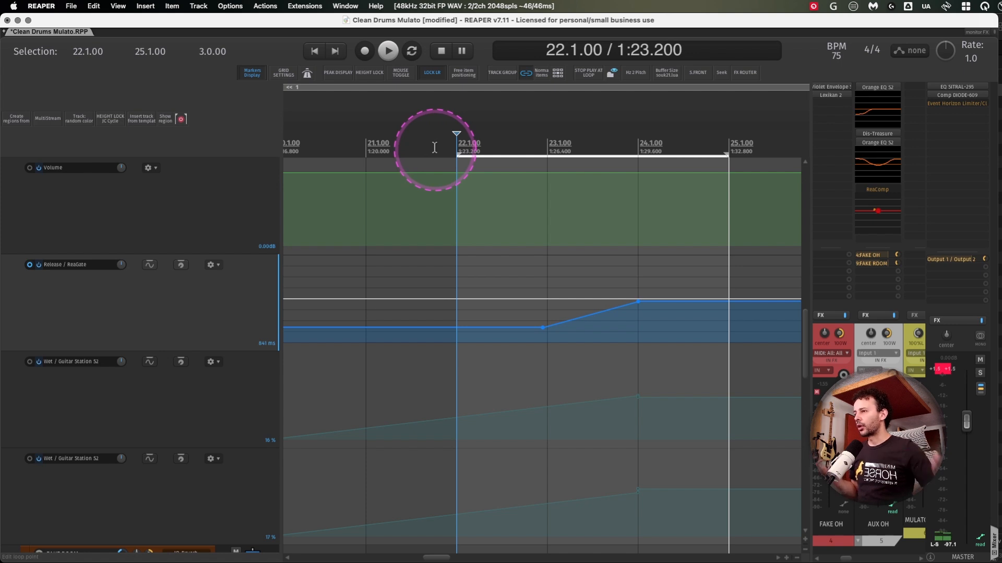
pyautogui.press('space')
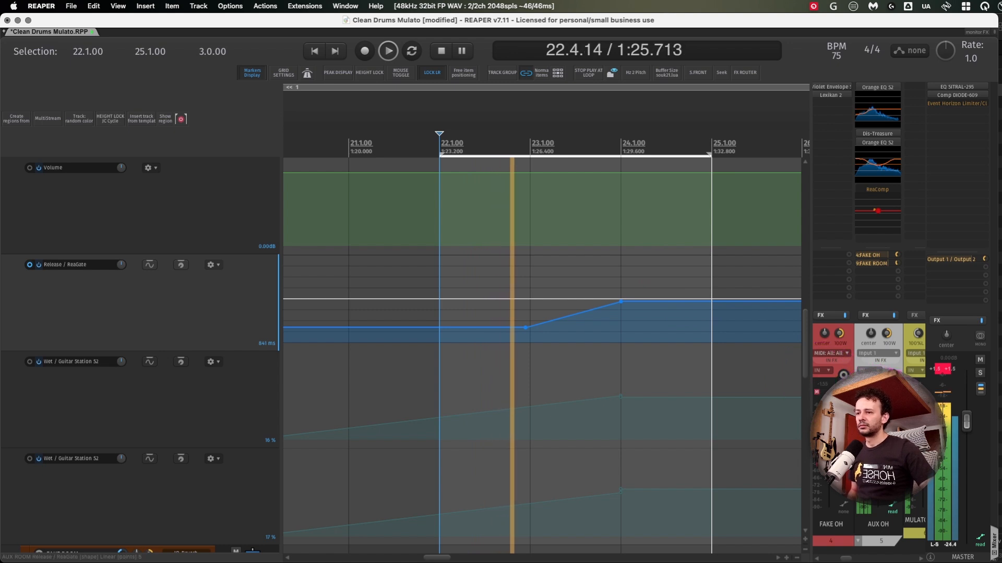
pyautogui.hscroll(5, 921, 370)
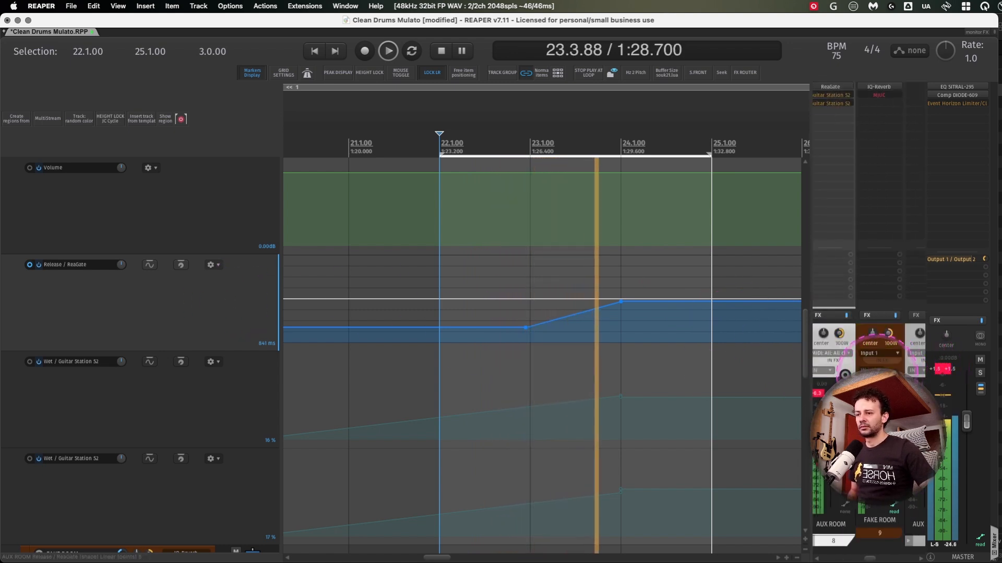
pyautogui.press('space')
# - Clear the master clip indicator, lower the master level slightly, and listen to the loop again
pyautogui.click(847, 333)
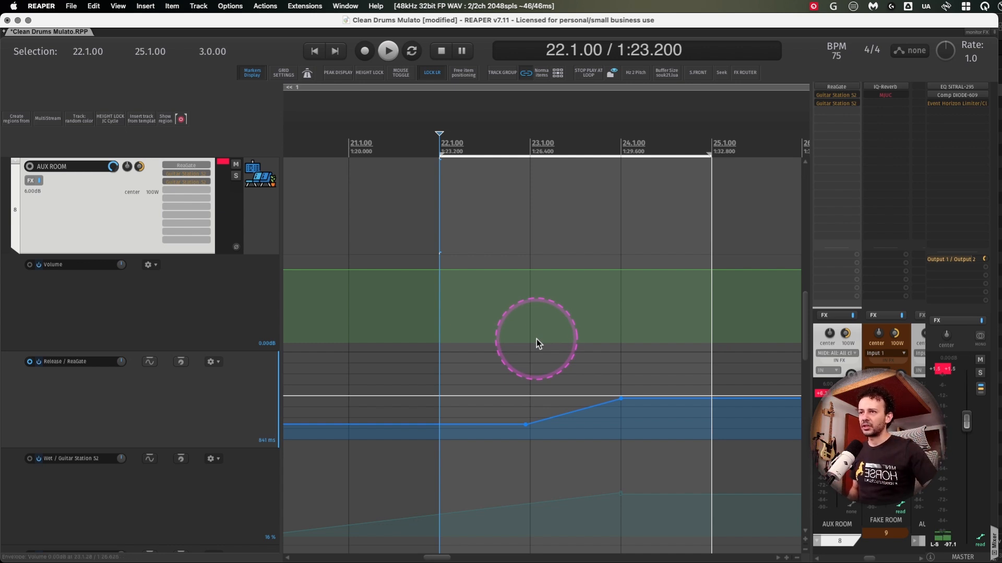
pyautogui.click(937, 375)
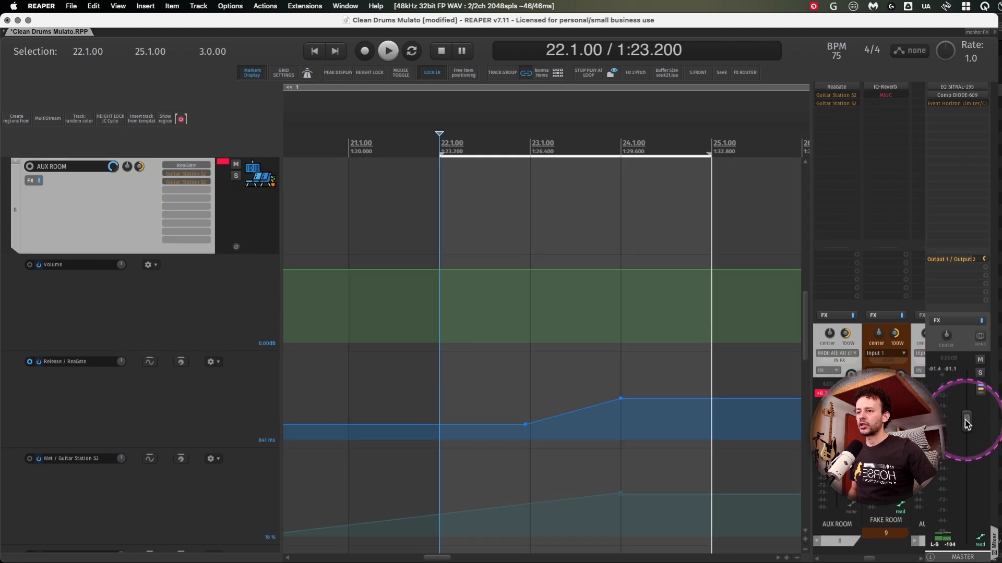
pyautogui.press('space')
pyautogui.scroll(-1, 104, 365)
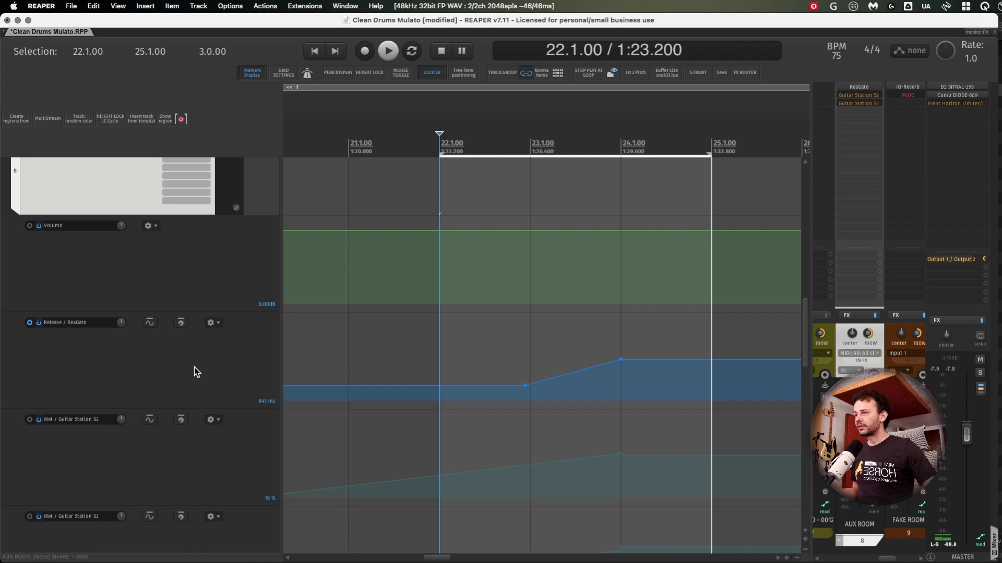
# - Examine the ReaGate Release ramp and the two Guitar Station S2 Wet ramps in the AUX ROOM automation lanes
pyautogui.scroll(-3, 194, 368)
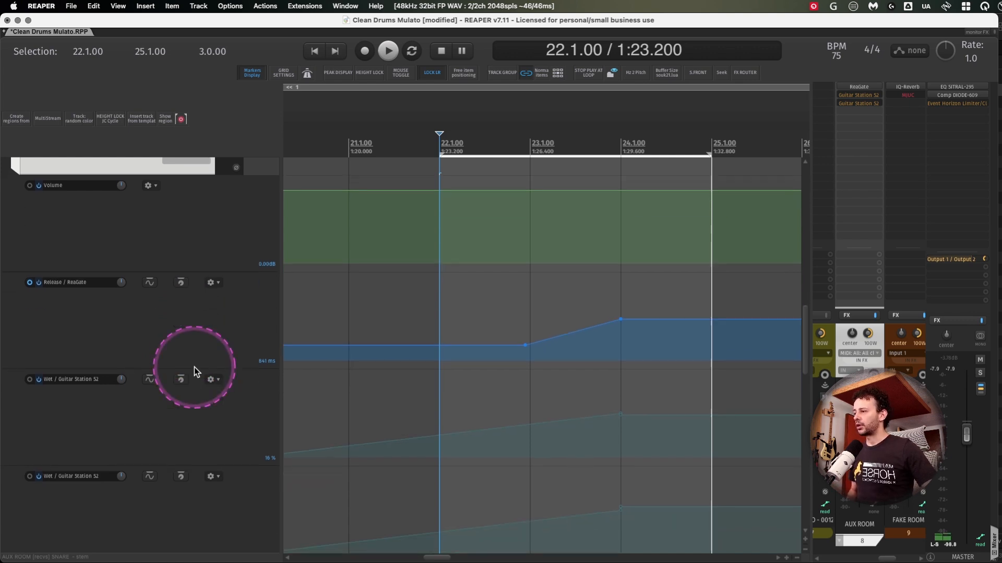
pyautogui.scroll(3, 194, 367)
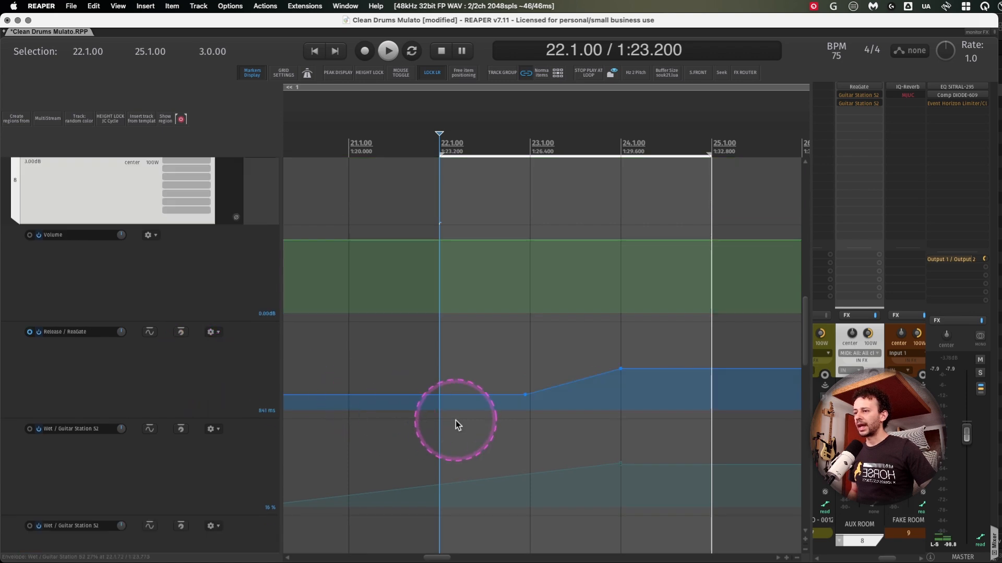
pyautogui.scroll(-2, 298, 422)
pyautogui.scroll(-3, 105, 393)
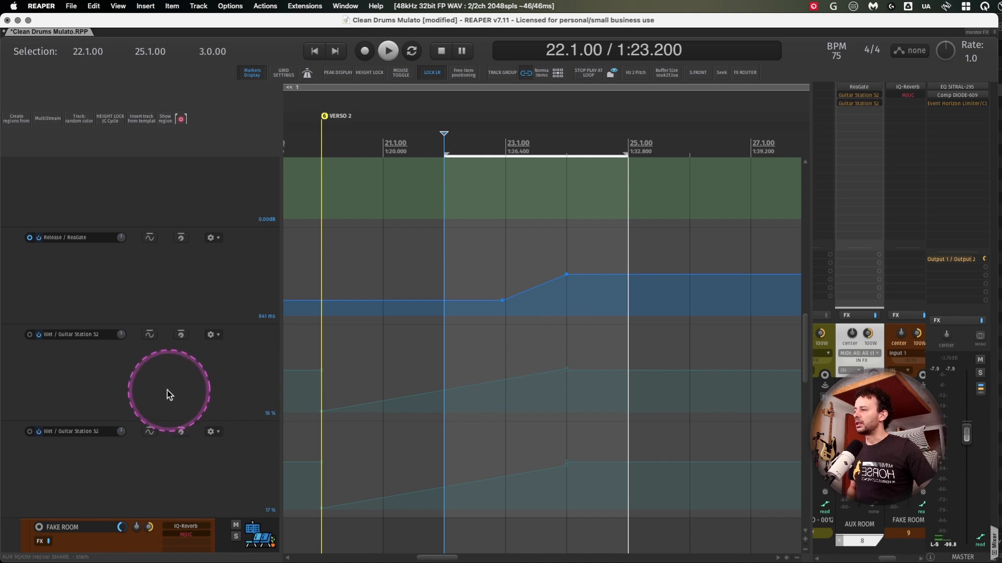
pyautogui.click(145, 384)
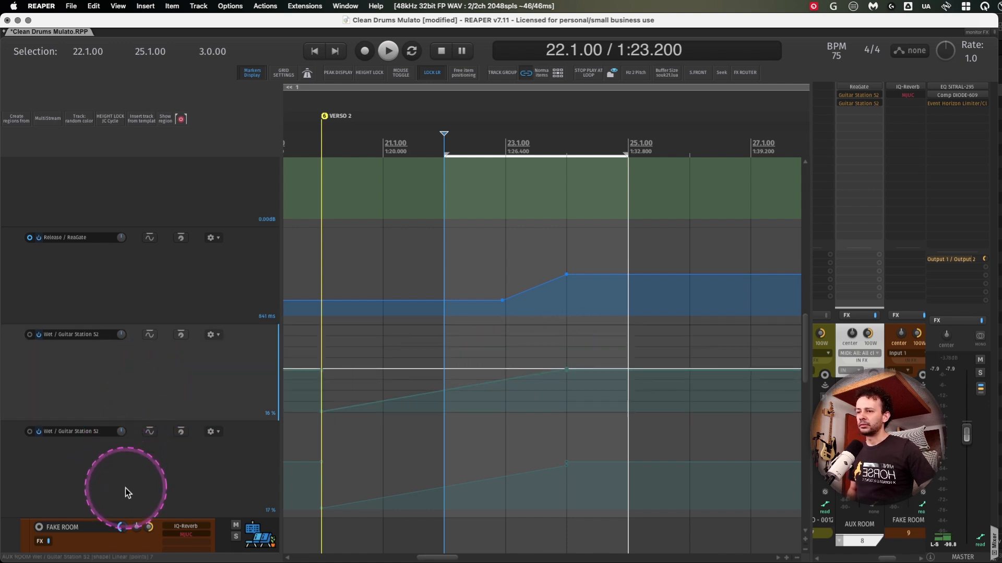
# - Open both Guitar Station S2 plugins on AUX ROOM side by side and take them out of bypass
pyautogui.click(877, 328)
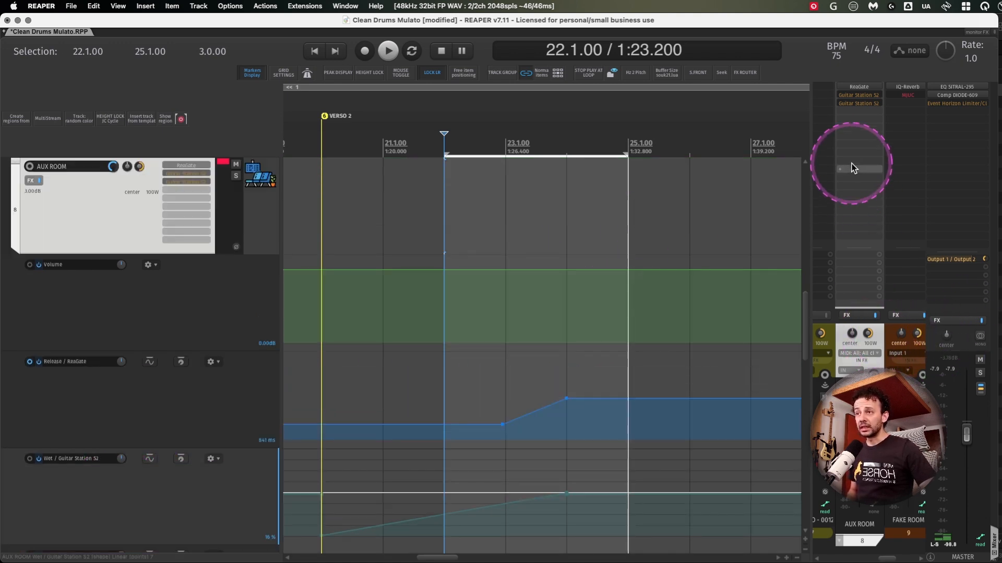
pyautogui.click(860, 96)
pyautogui.click(860, 103)
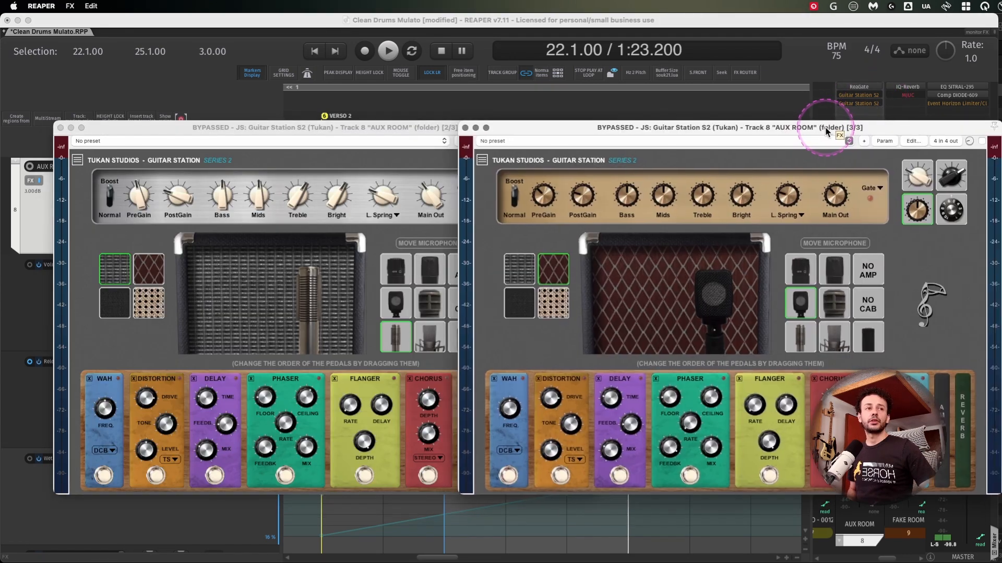
pyautogui.click(440, 137)
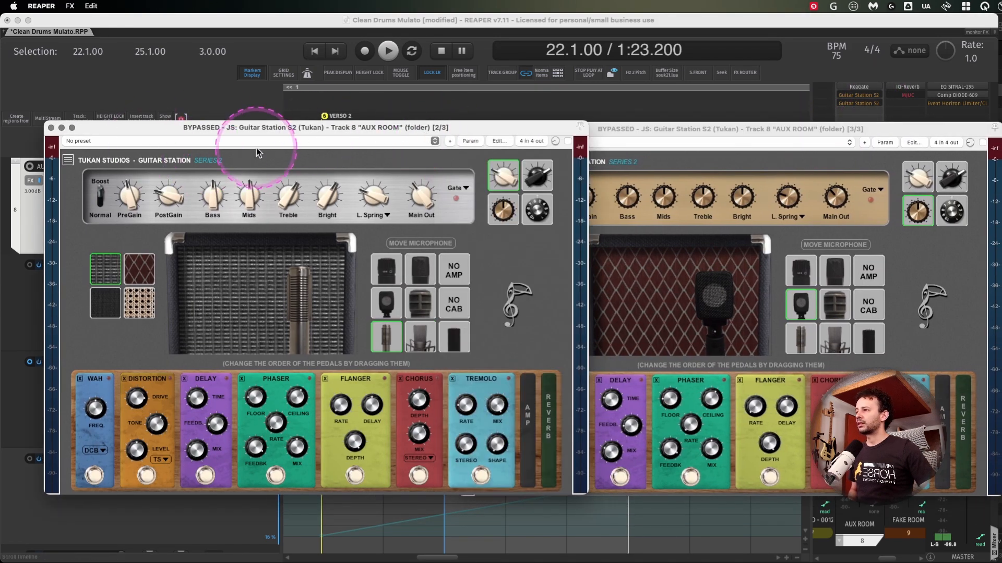
pyautogui.click(982, 143)
pyautogui.click(567, 141)
# - Inspect the channel routing and amp settings of the two Guitar Station S2 plugins, then close both windows
pyautogui.click(531, 141)
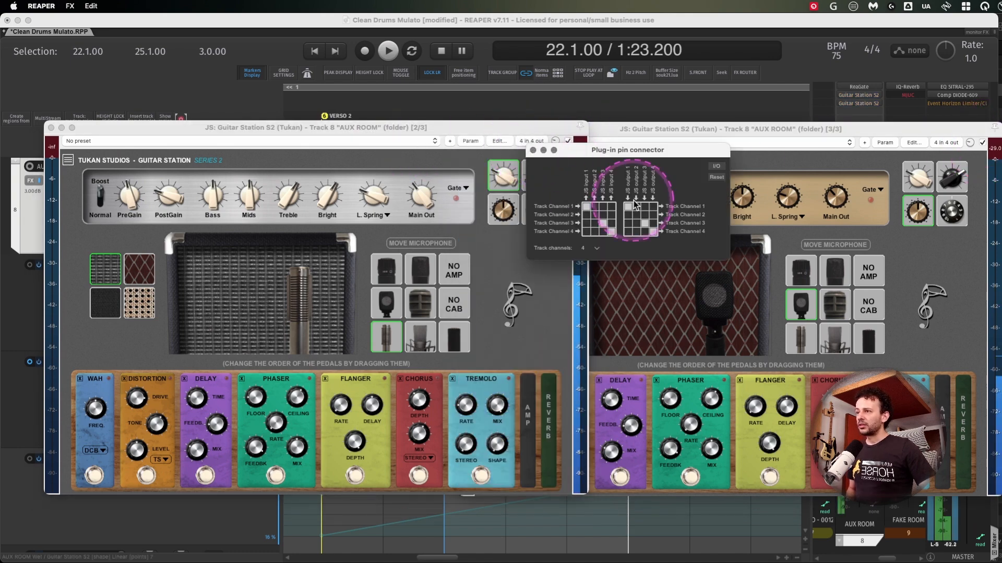
pyautogui.click(946, 142)
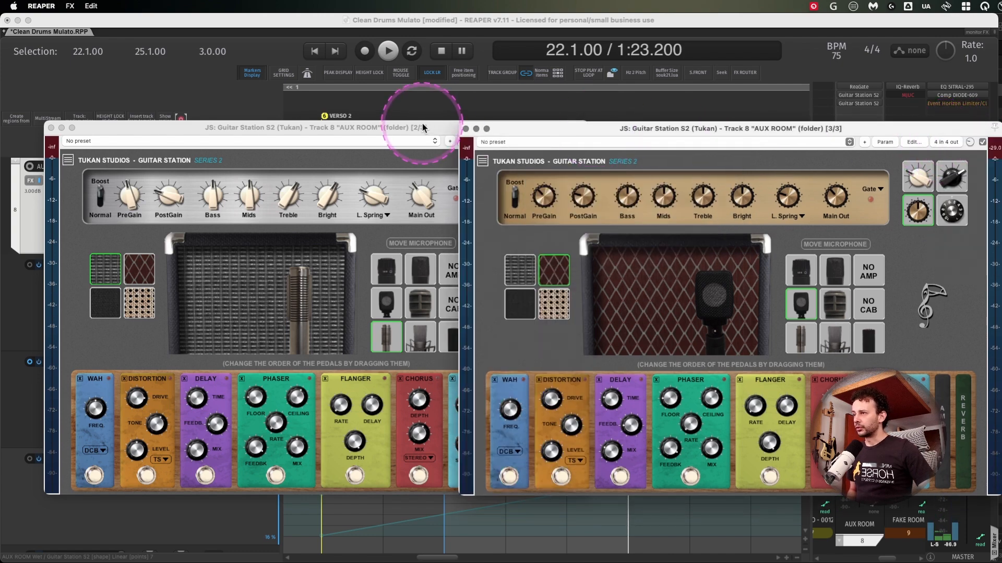
pyautogui.click(447, 127)
pyautogui.click(430, 217)
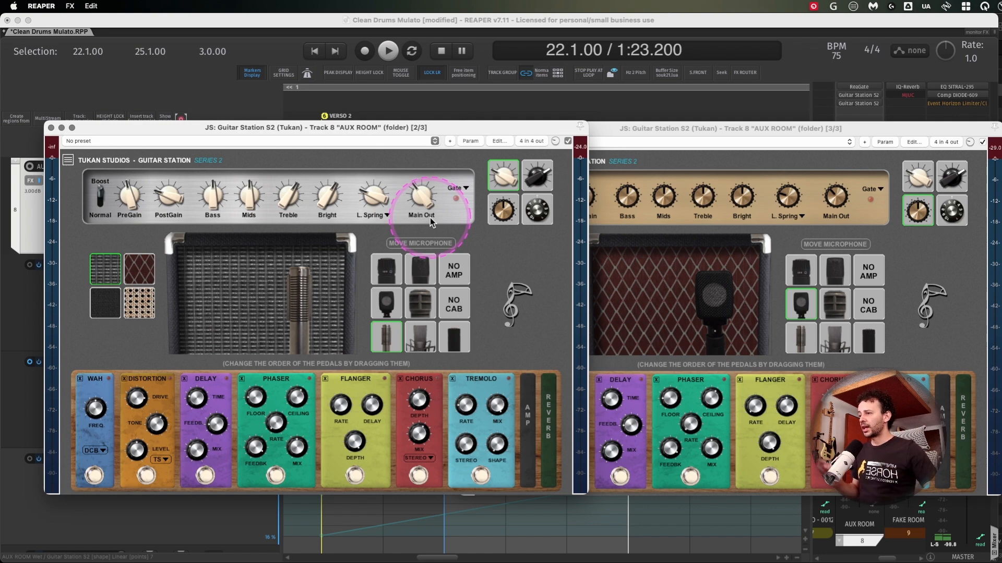
pyautogui.click(956, 295)
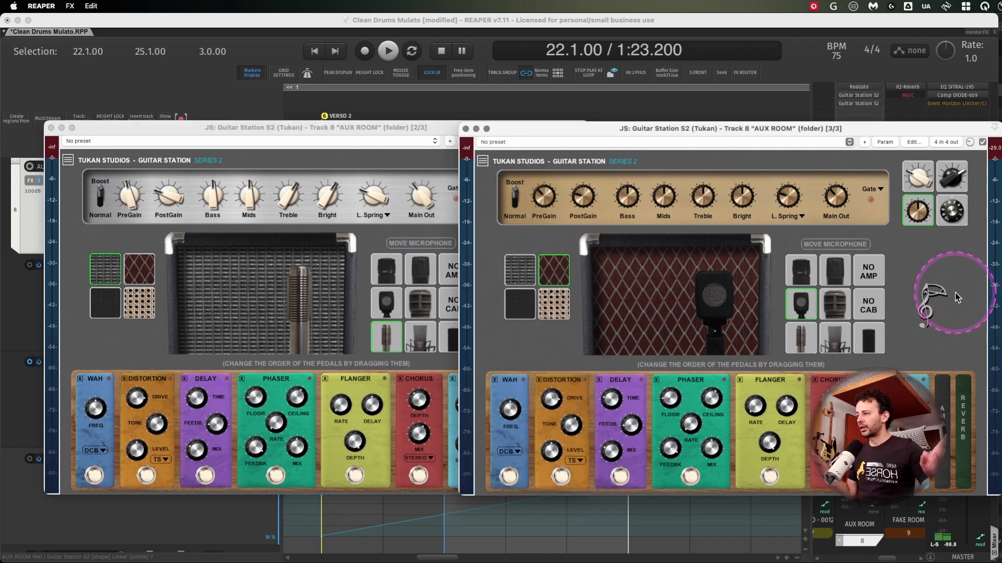
pyautogui.click(475, 128)
pyautogui.click(51, 128)
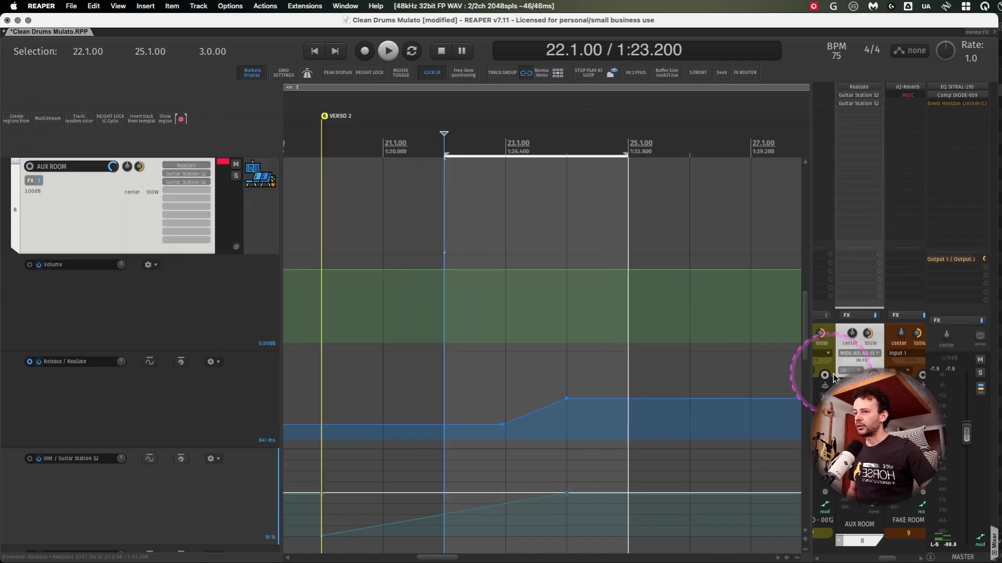
# - Solo AUX ROOM, bypass its ReaGate, and listen to the ungated amped room from 25.1.00 to 29.1.00
pyautogui.keyDown('super'); pyautogui.click(859, 86); pyautogui.keyUp('super')
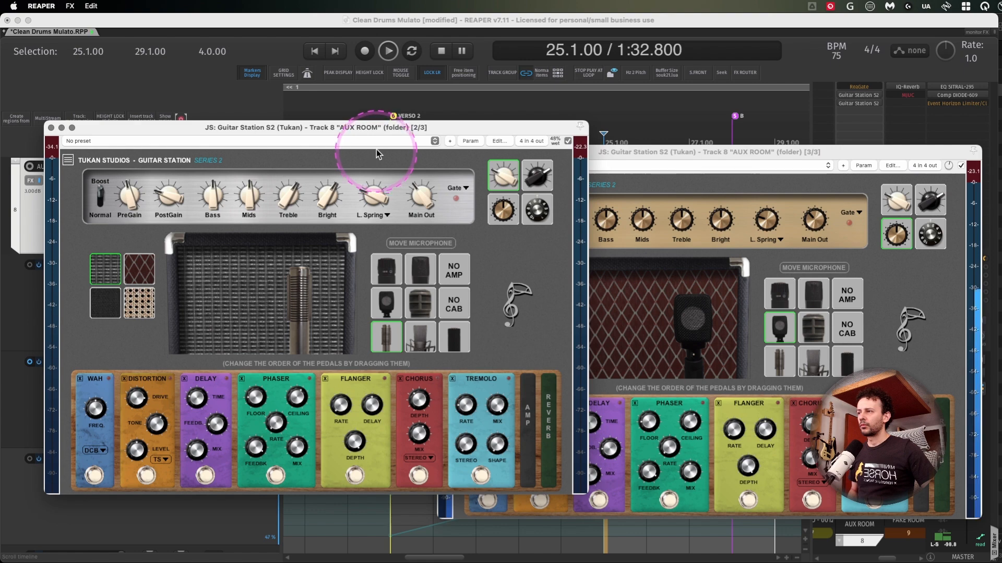
pyautogui.press('space')
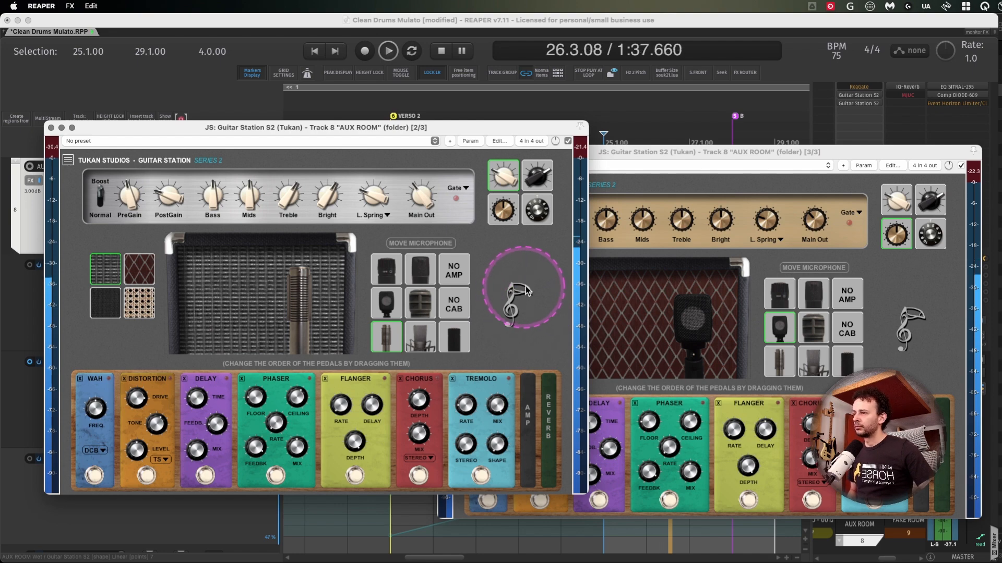
pyautogui.press('space')
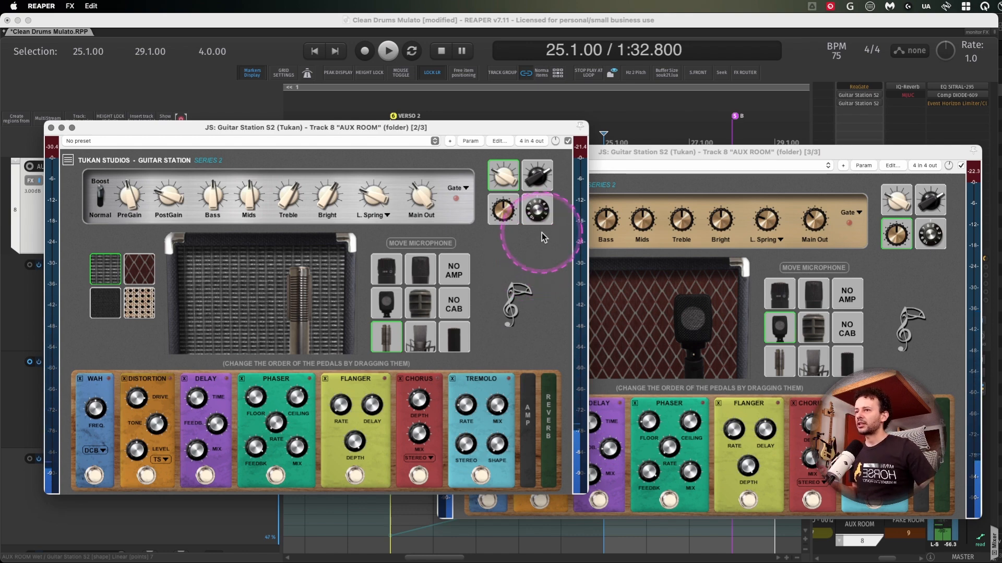
# - Re-enable ReaGate on AUX ROOM and listen to the gated amped room over the same loop
pyautogui.click(858, 88)
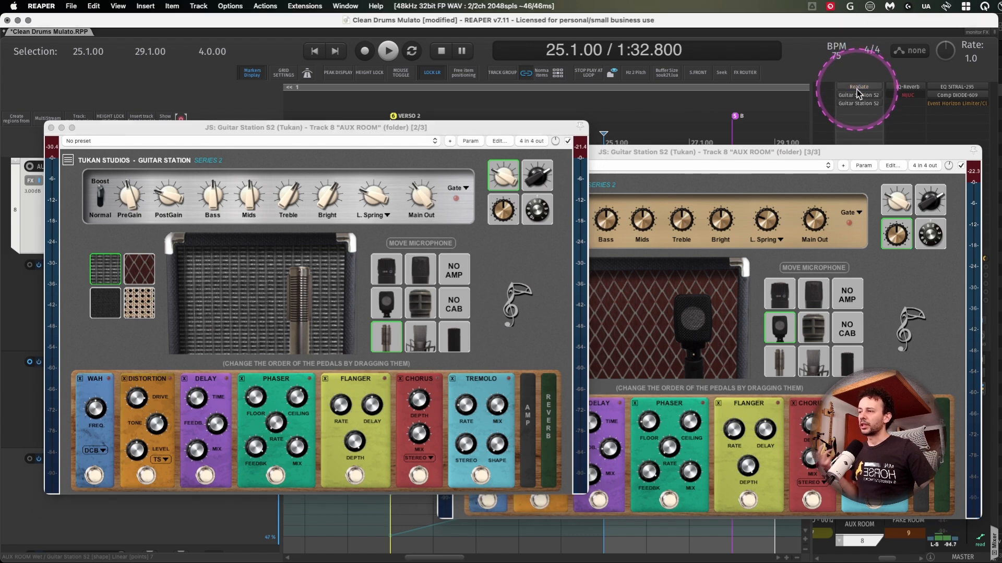
pyautogui.press('space')
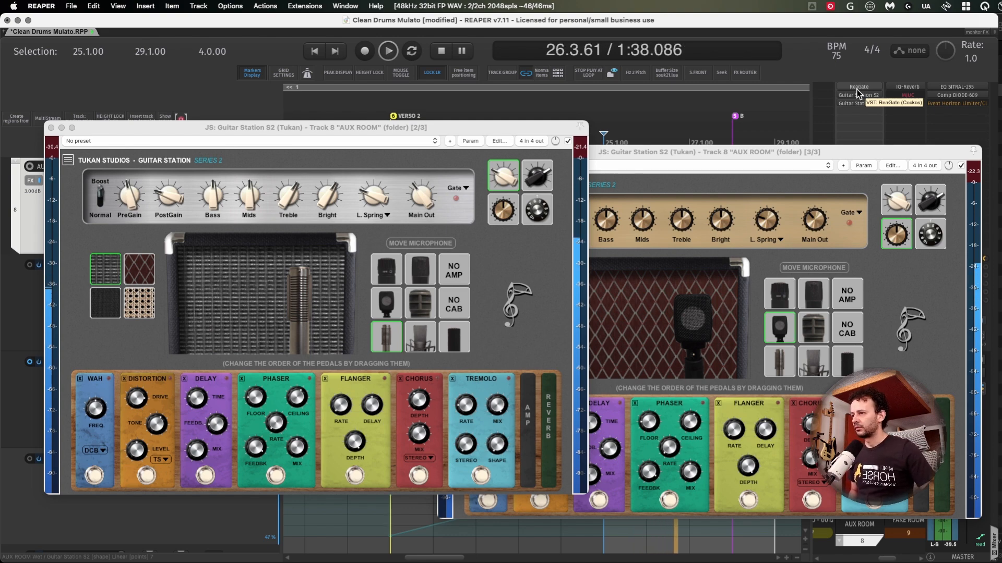
pyautogui.press('space')
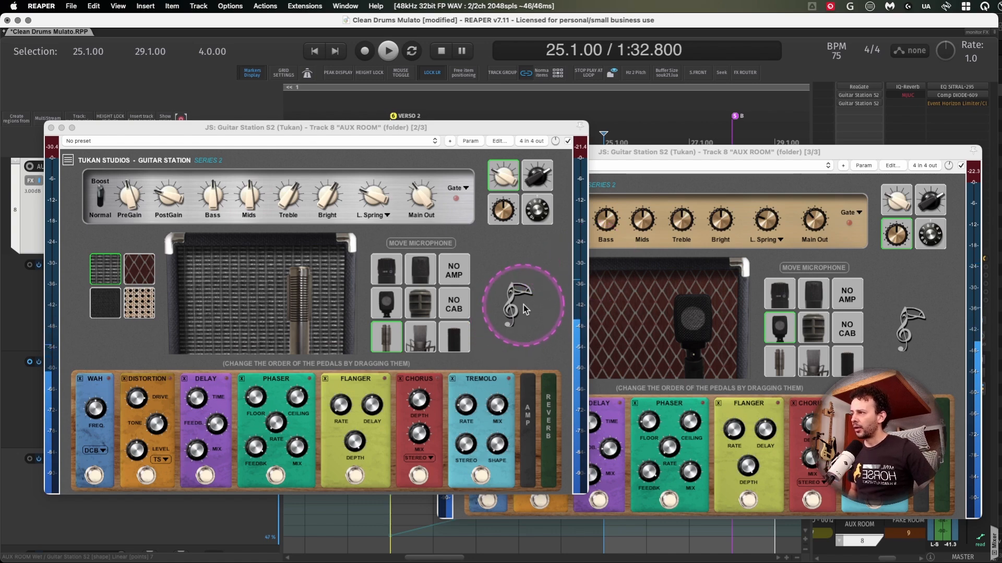
# - Check the wet mix of both Guitar Station S2 plugins, replay the soloed room, and close their windows
pyautogui.click(554, 140)
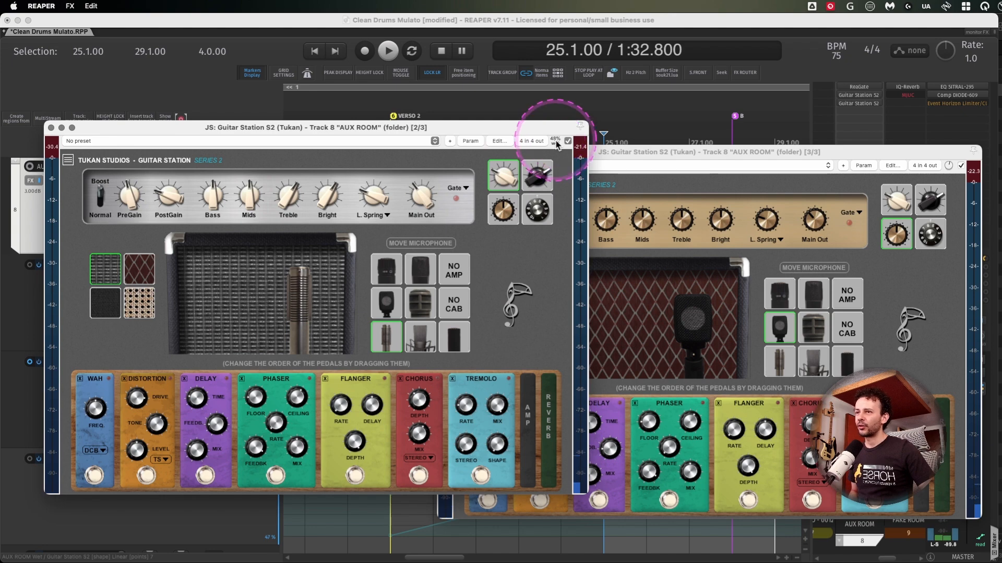
pyautogui.click(948, 165)
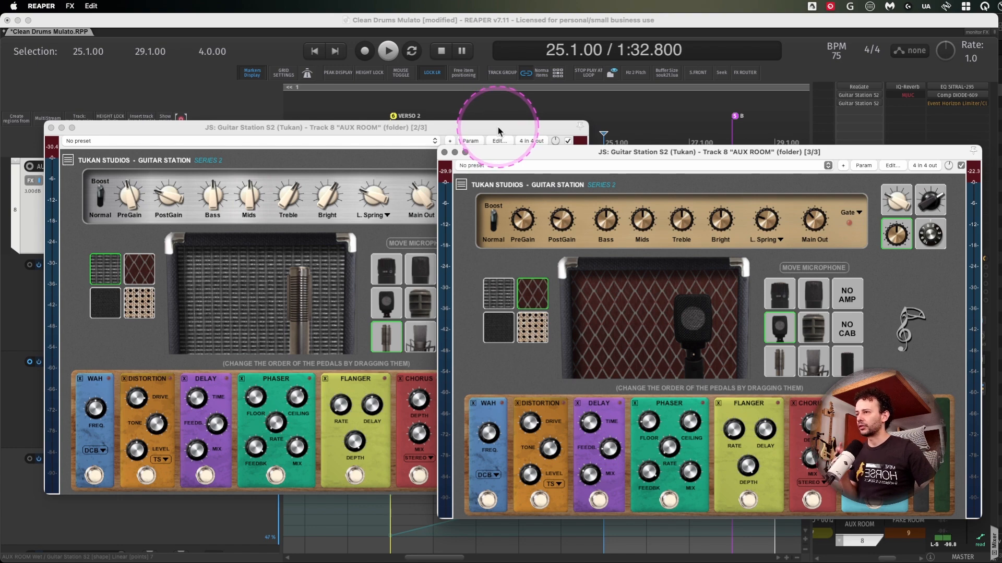
pyautogui.moveTo(496, 126); pyautogui.dragTo(491, 152)
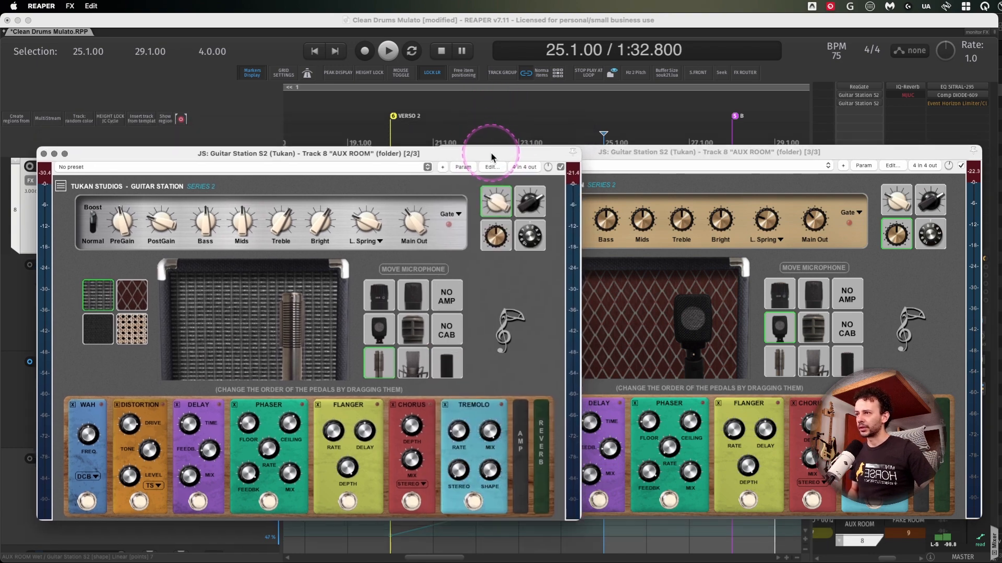
pyautogui.click(243, 124)
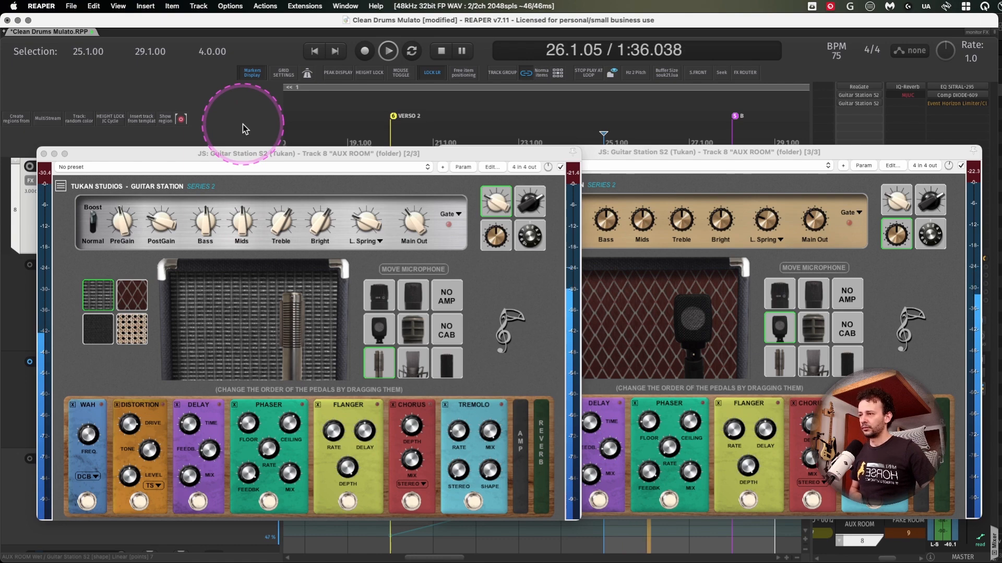
pyautogui.press('Escape')
pyautogui.scroll(-5, 462, 309)
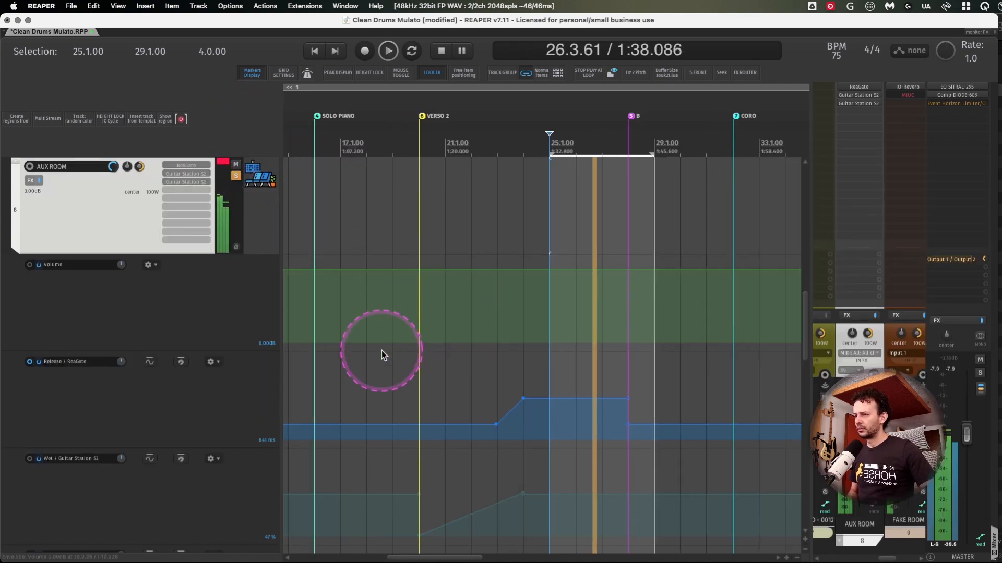
pyautogui.press('space')
# - Open the envelopes window of the AUX ROOM track
pyautogui.scroll(-5, 146, 369)
pyautogui.scroll(4, 145, 369)
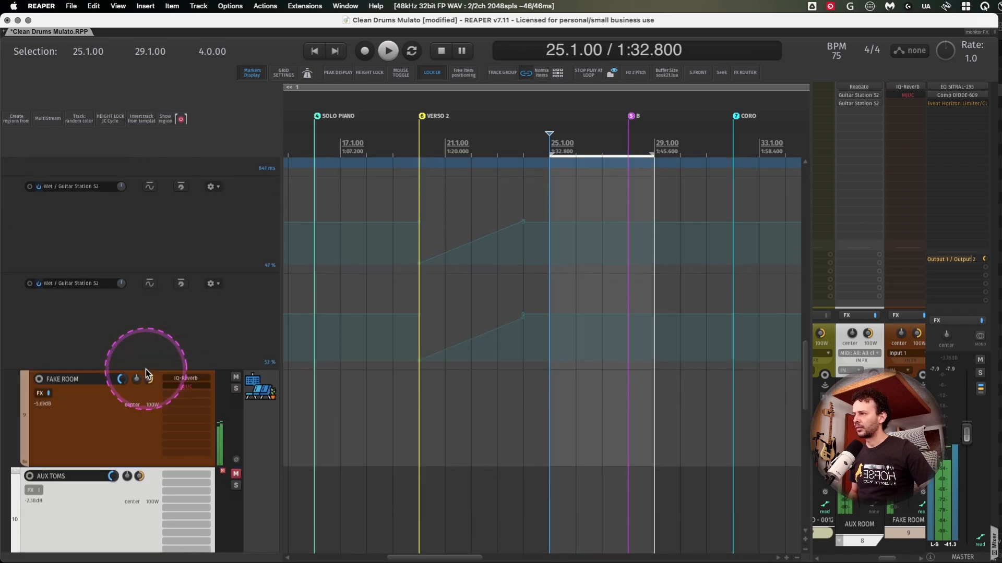
pyautogui.scroll(3, 484, 314)
pyautogui.hscroll(-1, 484, 314)
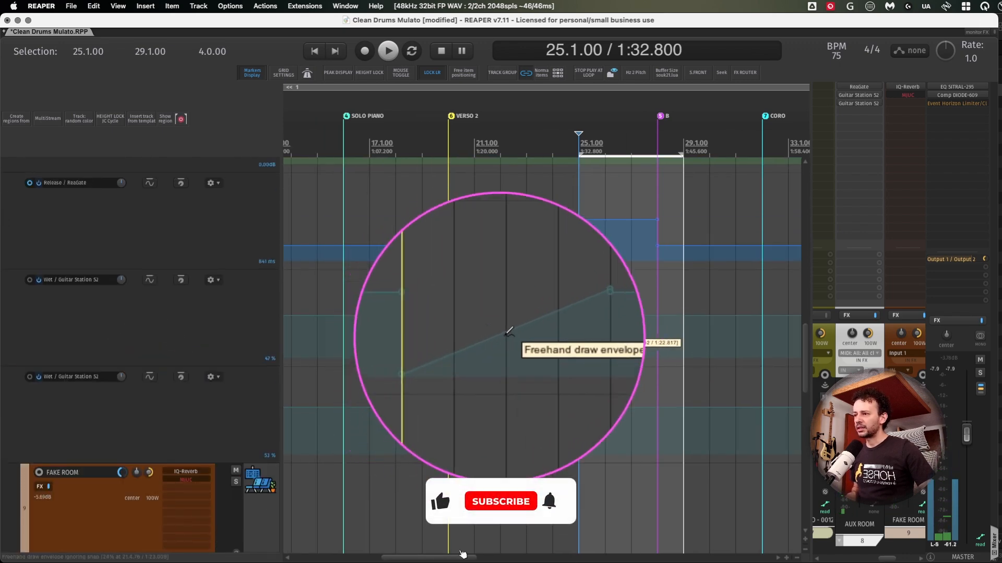
pyautogui.scroll(3, 157, 329)
pyautogui.click(111, 167)
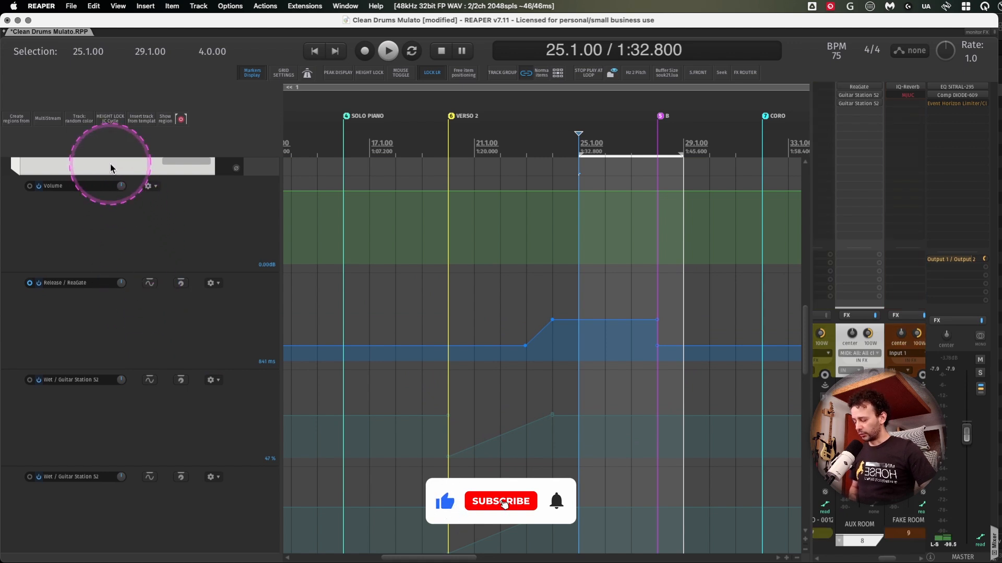
pyautogui.press('e')
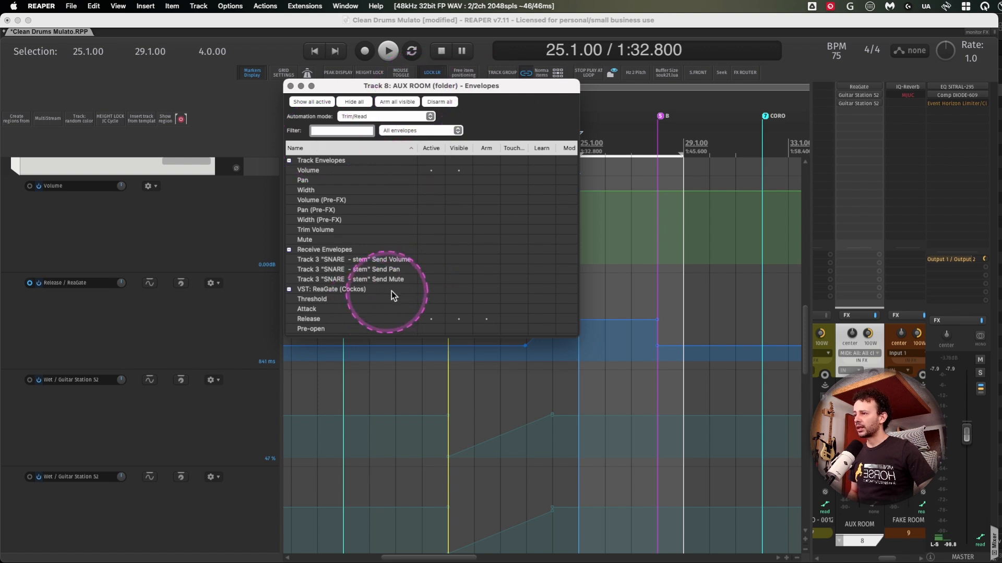
# - Filter the AUX ROOM envelope list by "wet" to check the Guitar Station S2 wet envelopes, and close the window
pyautogui.scroll(-3, 397, 290)
pyautogui.scroll(3, 396, 290)
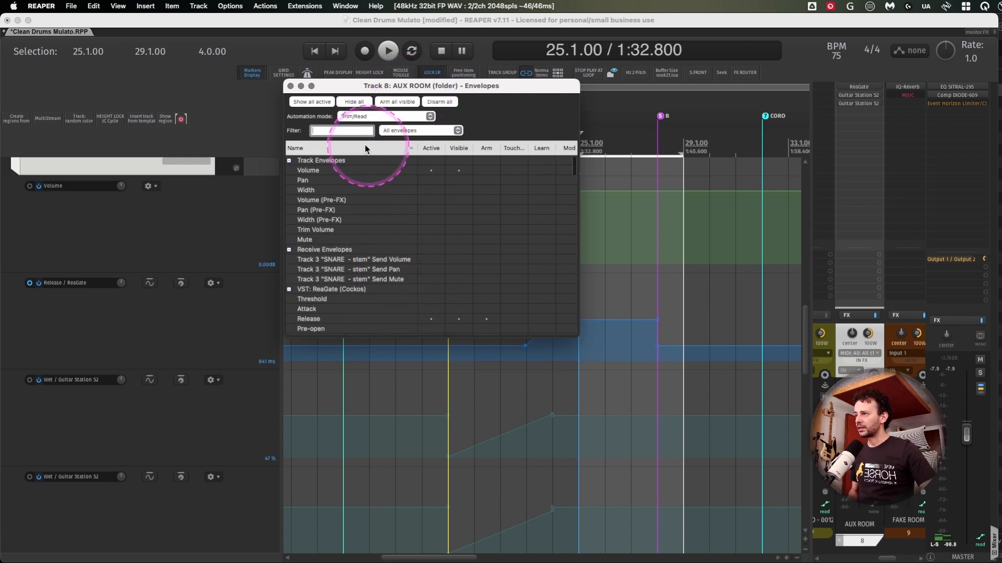
pyautogui.write('wet')
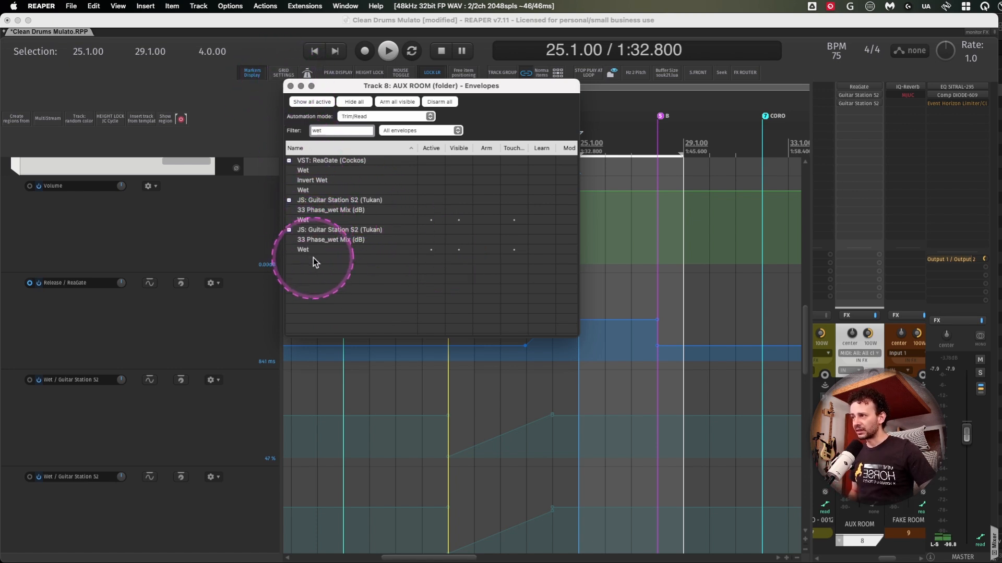
pyautogui.click(291, 86)
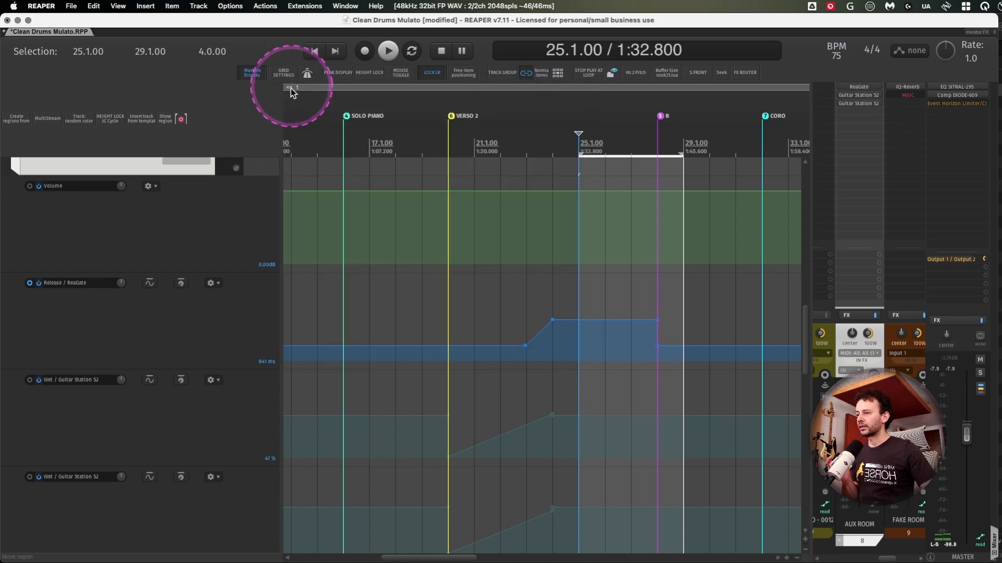
# - Set the time selection from 20.1.00 to 28.1.00 and listen to the AUX ROOM release and wet automation over it
pyautogui.scroll(-3, 160, 413)
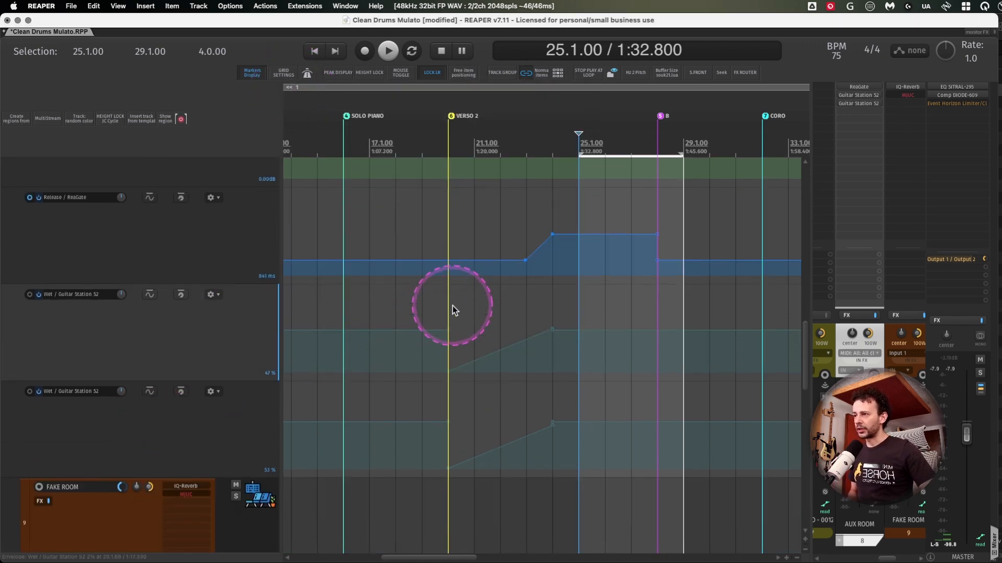
pyautogui.moveTo(448, 305); pyautogui.dragTo(656, 247)
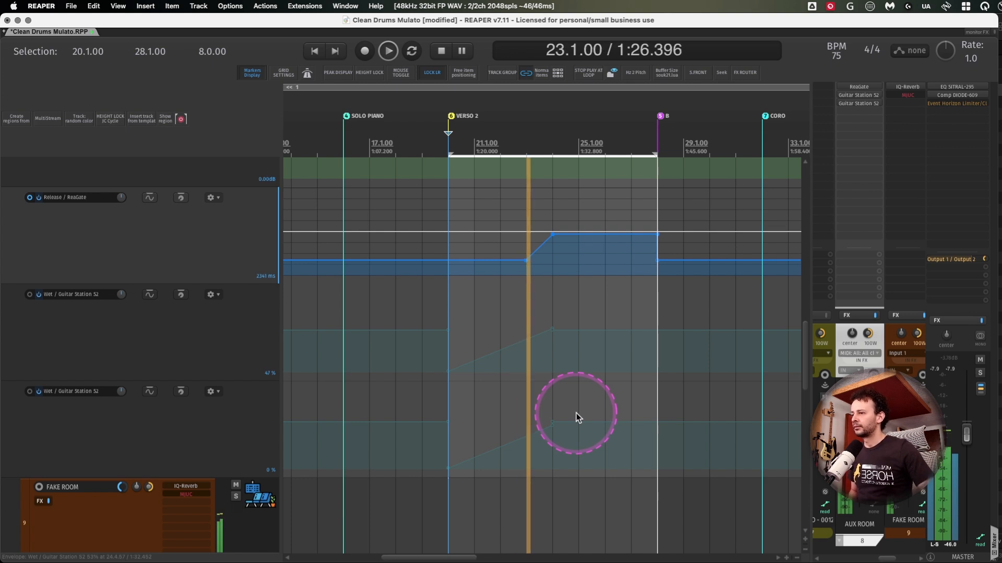
pyautogui.moveTo(450, 240); pyautogui.dragTo(659, 465)
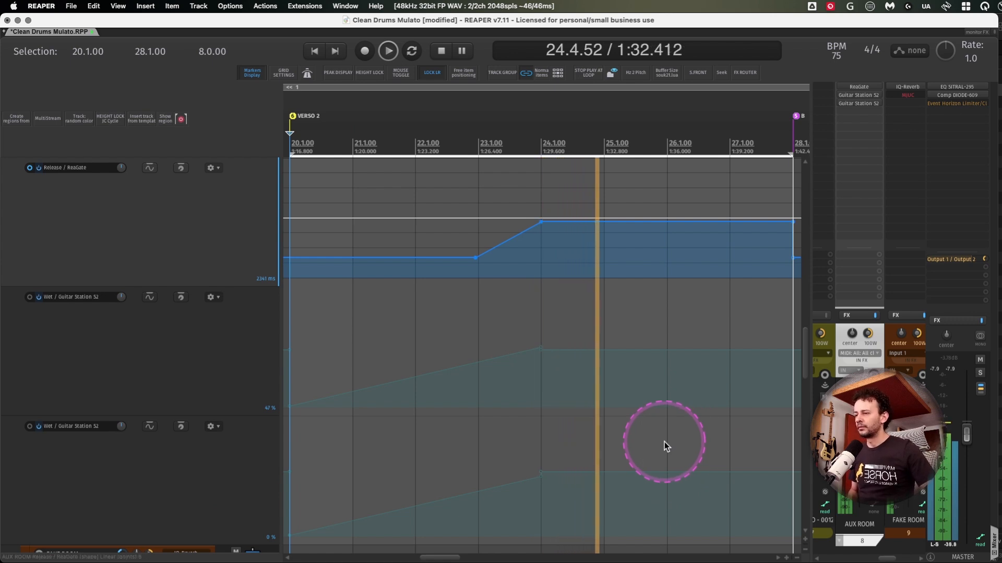
pyautogui.press('space')
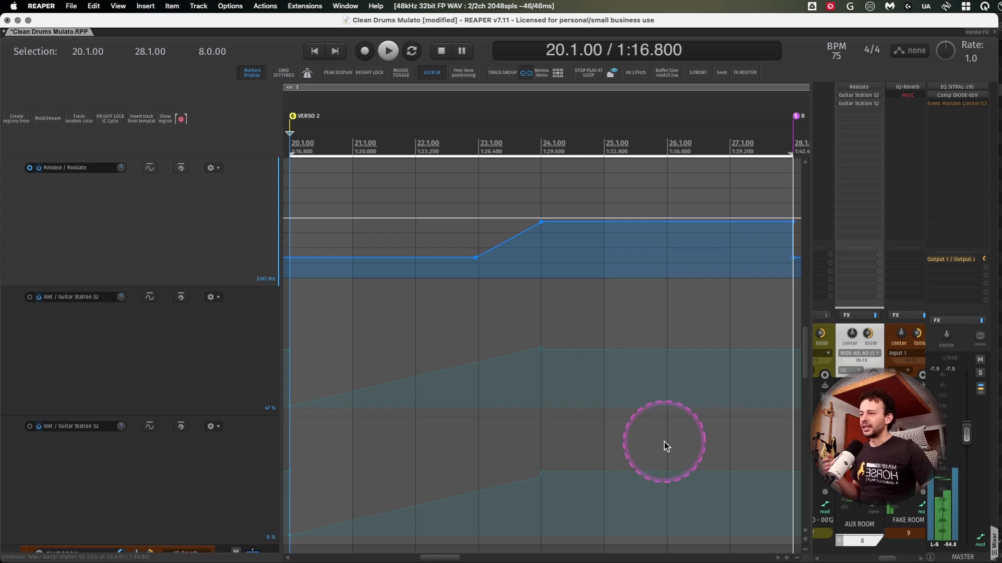
# - Replay the section from 20.1.00 and lower the AUX BASS track volume to -5.38 dB during playback
pyautogui.scroll(5, 787, 391)
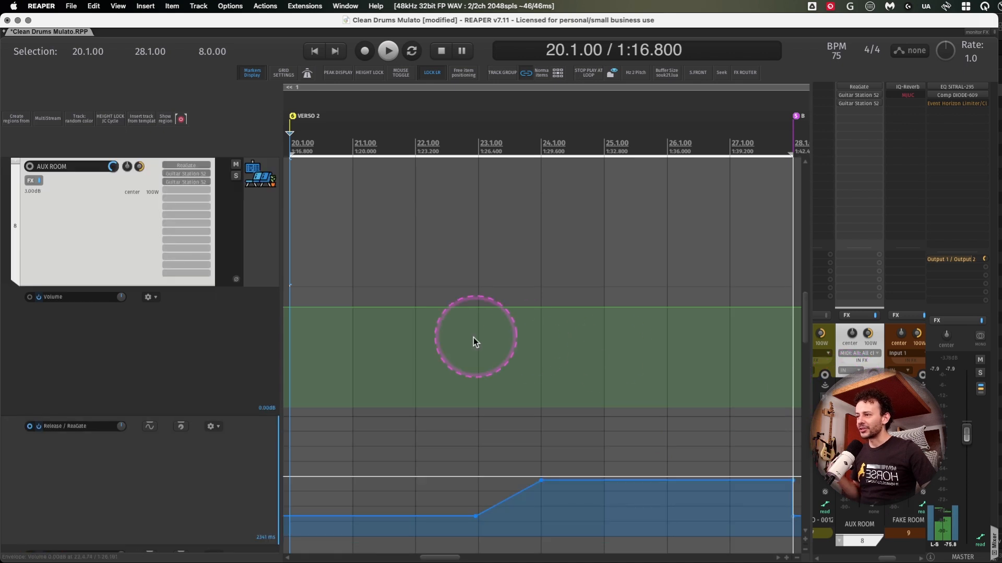
pyautogui.scroll(-5, 141, 384)
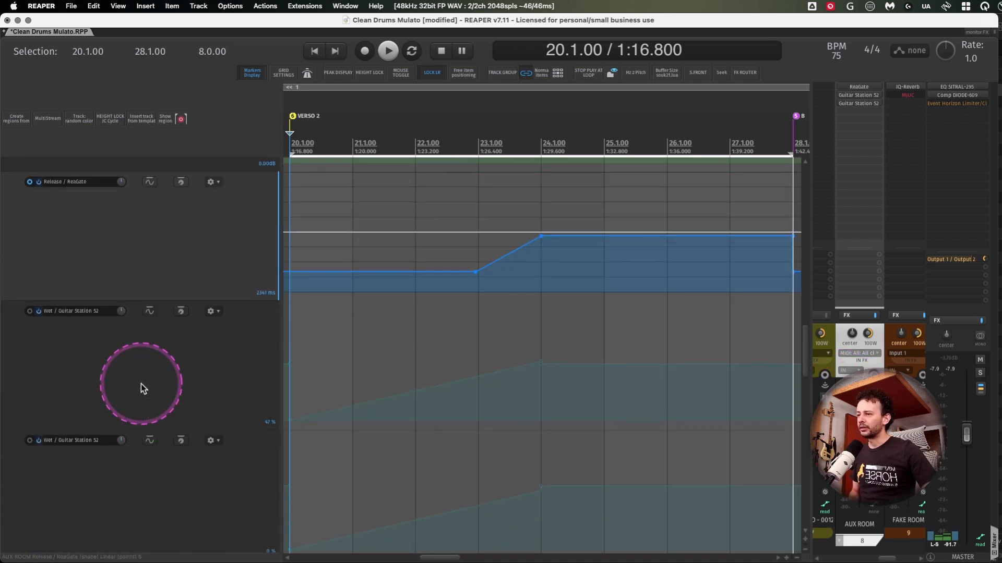
pyautogui.press('space')
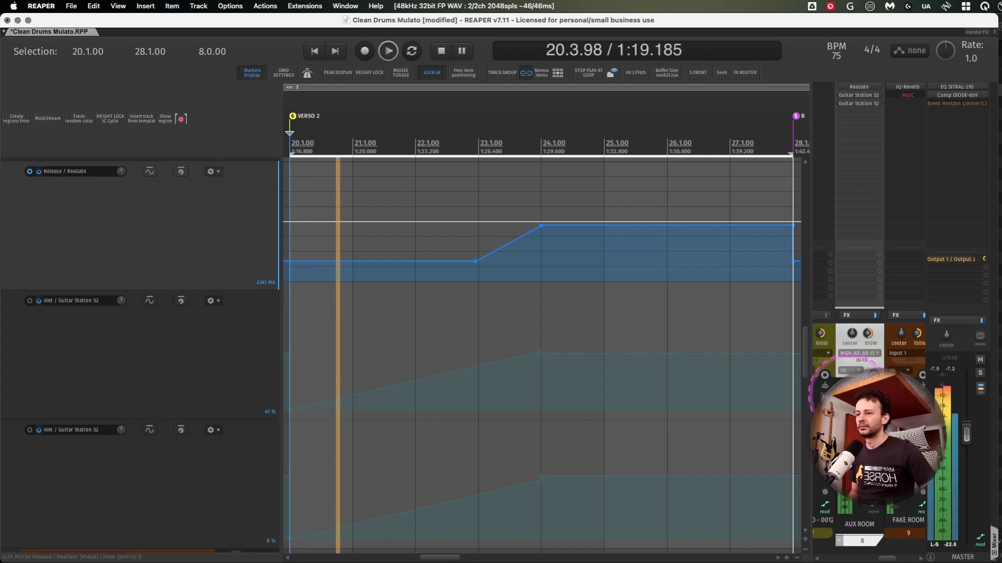
pyautogui.hscroll(3, 868, 480)
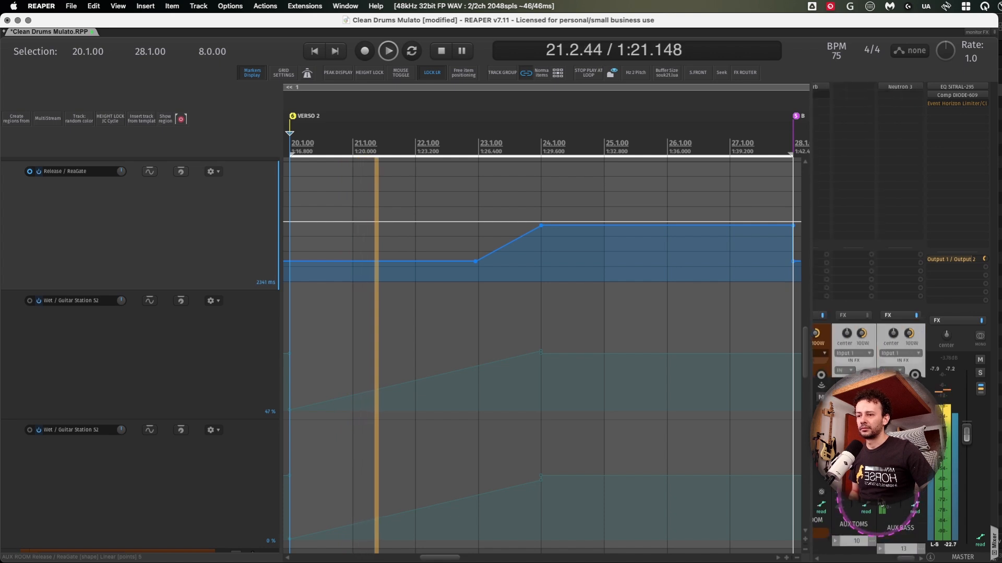
pyautogui.click(903, 440)
pyautogui.moveTo(908, 441); pyautogui.dragTo(908, 451)
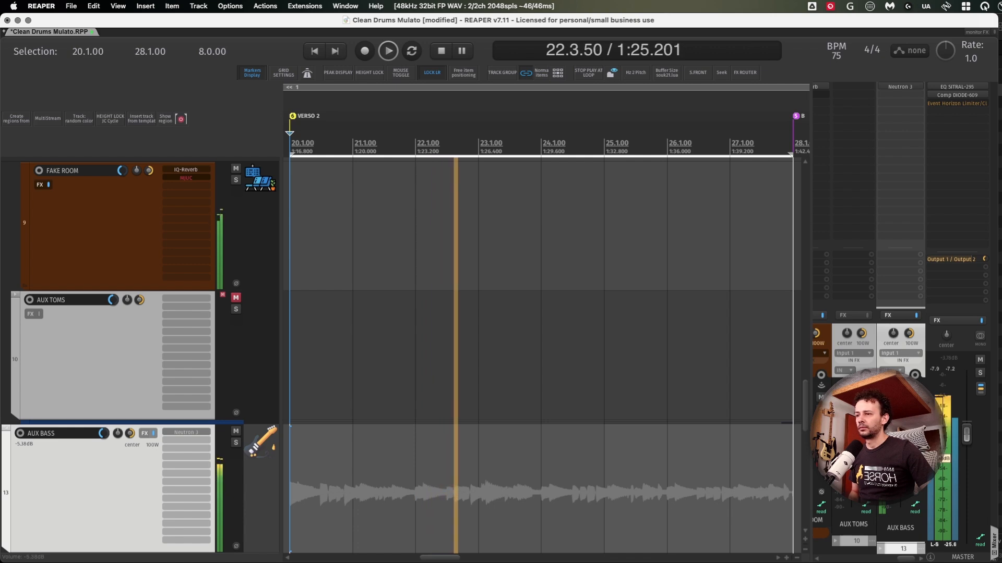
# - Select the AUX ROOM track again, listen to the mix while following its release and wet envelopes, and stop playback
pyautogui.hscroll(-3, 885, 347)
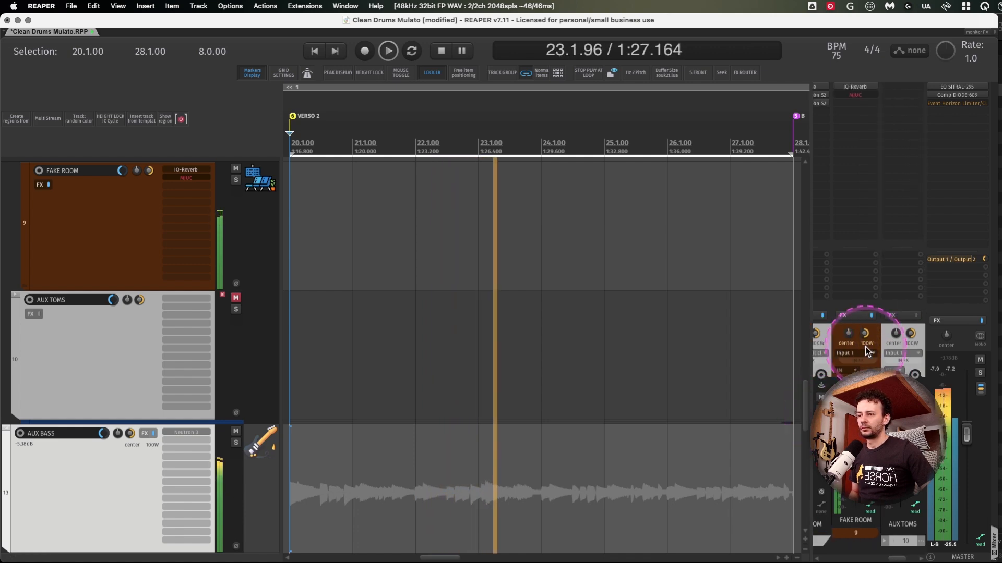
pyautogui.hscroll(1, 884, 344)
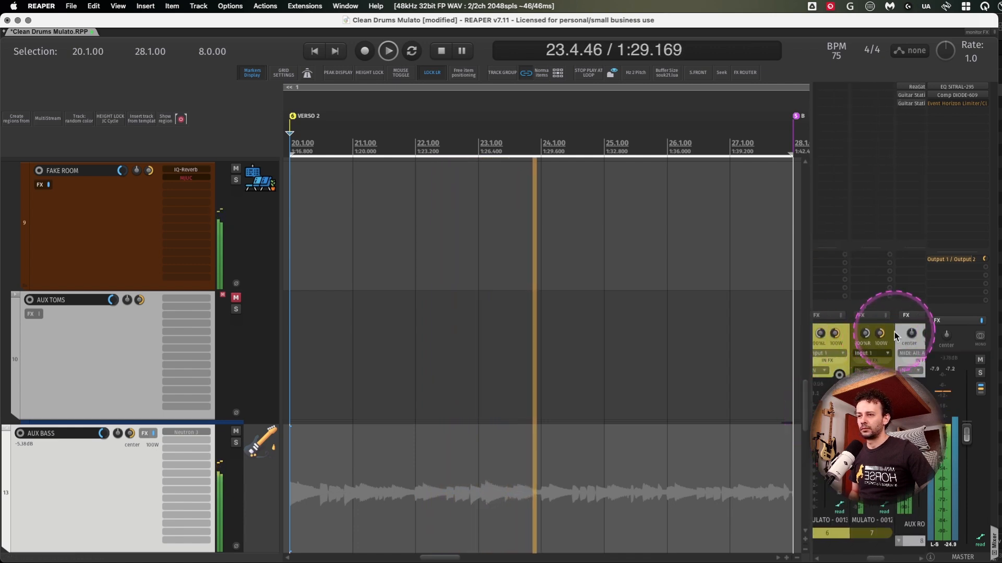
pyautogui.click(897, 332)
pyautogui.scroll(-5, 88, 363)
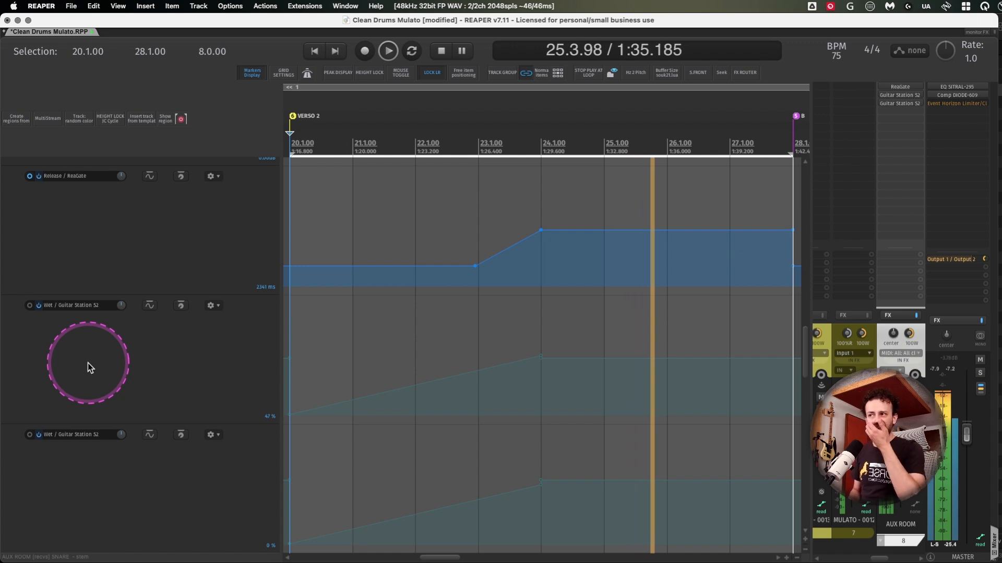
pyautogui.press('space')
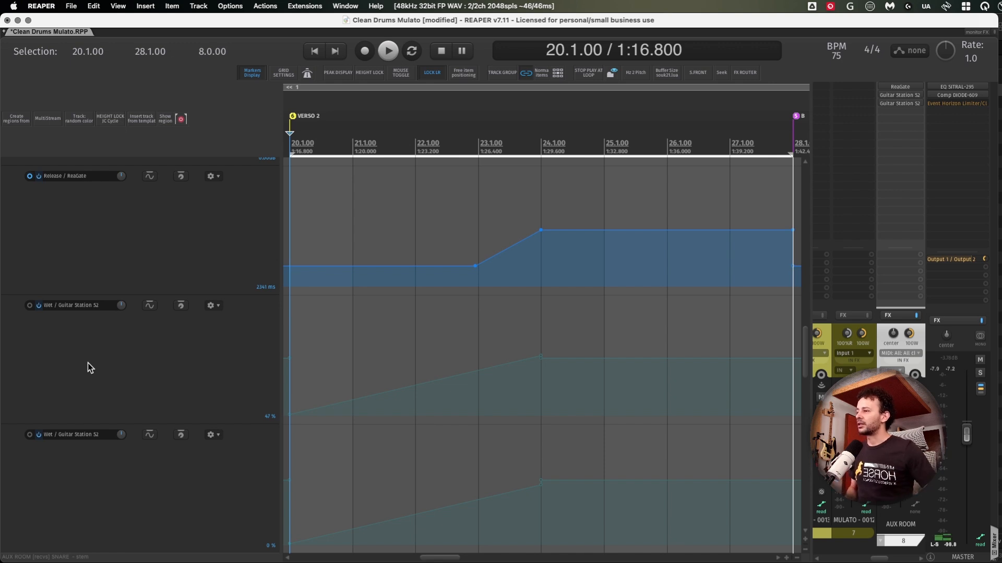
# - Arm the wet envelopes of both Guitar Station S2 plugins on AUX ROOM
pyautogui.click(88, 363)
pyautogui.click(31, 305)
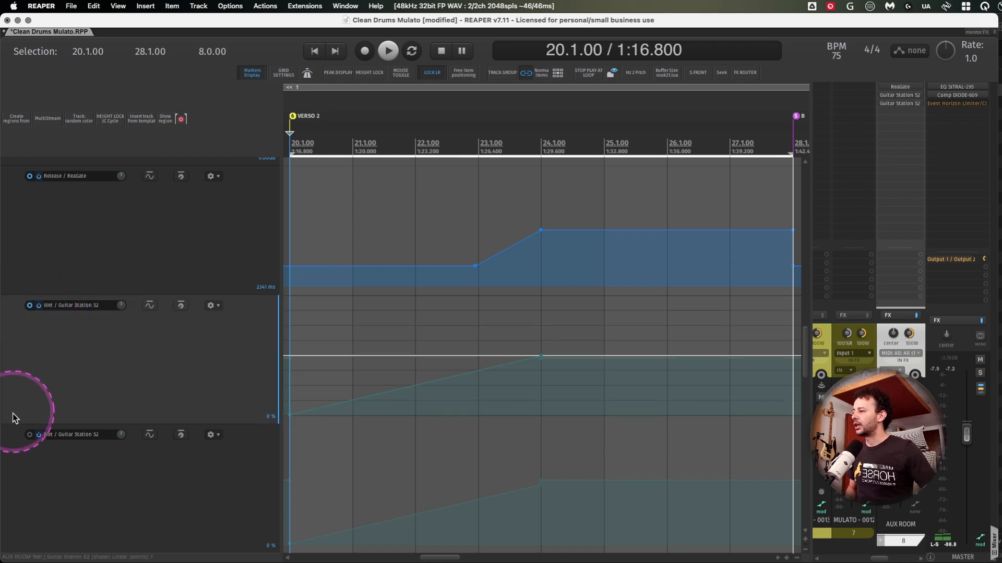
pyautogui.click(31, 435)
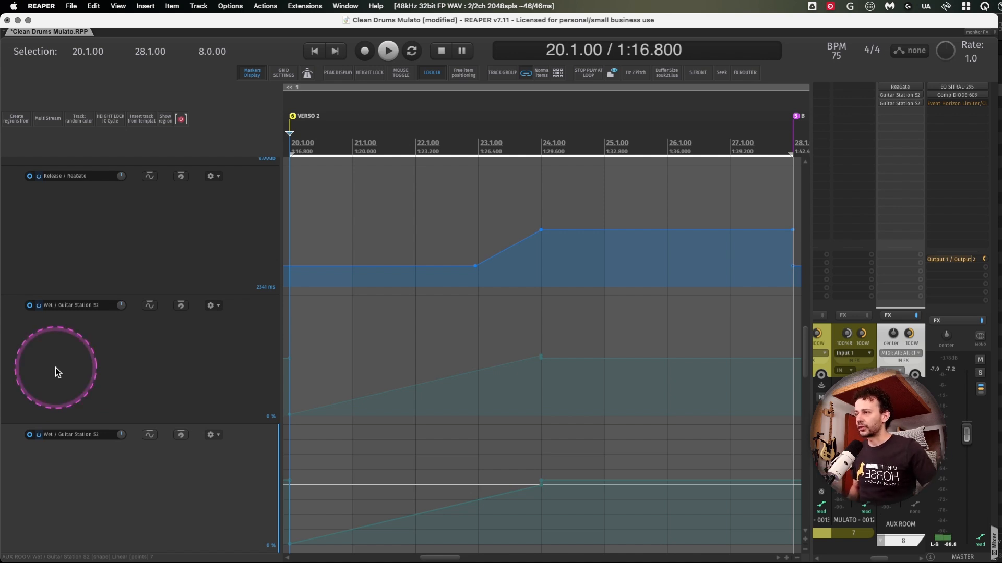
pyautogui.scroll(-5, 110, 374)
pyautogui.scroll(-5, 110, 374)
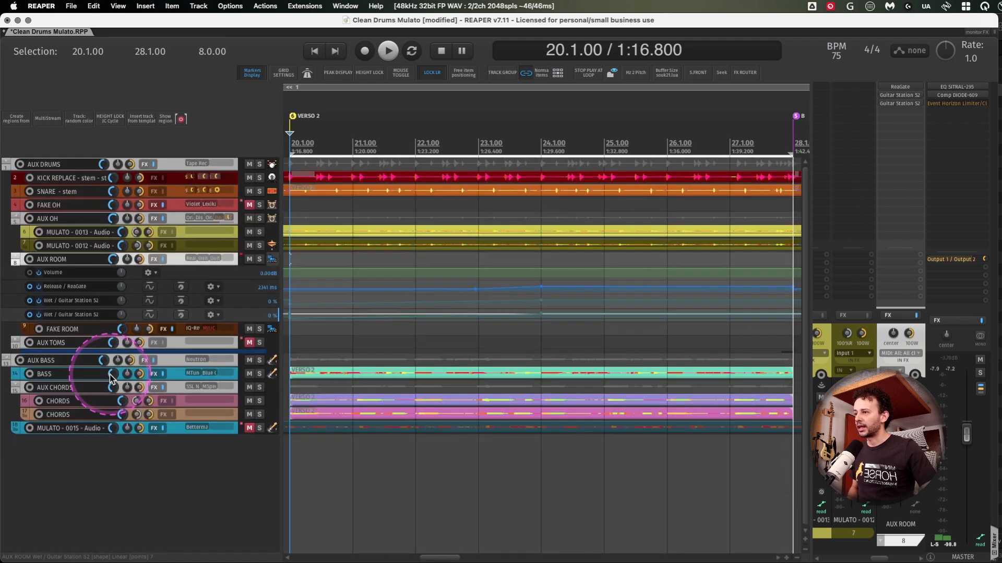